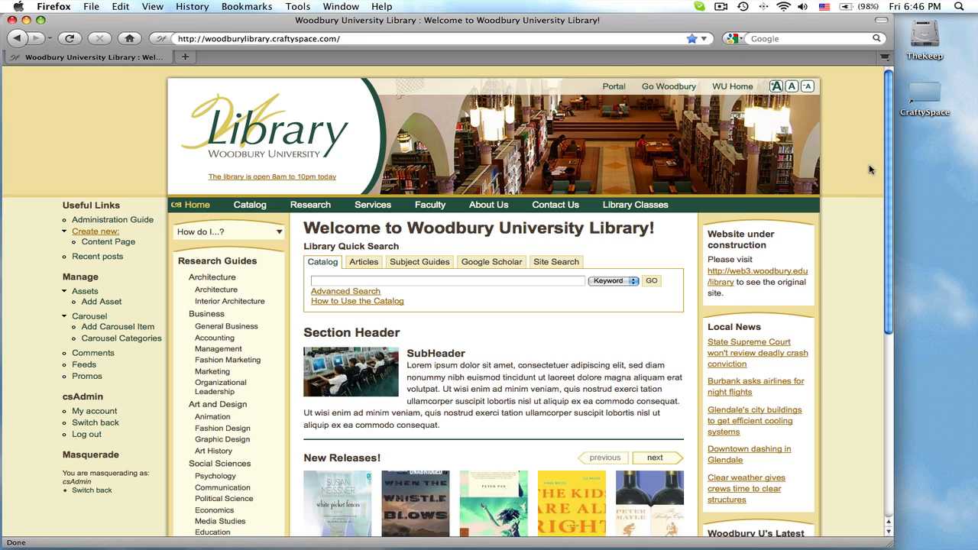
Step: Browse the New Releases book carousel on the home page forward and back to see its items
scroll(887, 138, down, 3)
scroll(882, 195, down, 5)
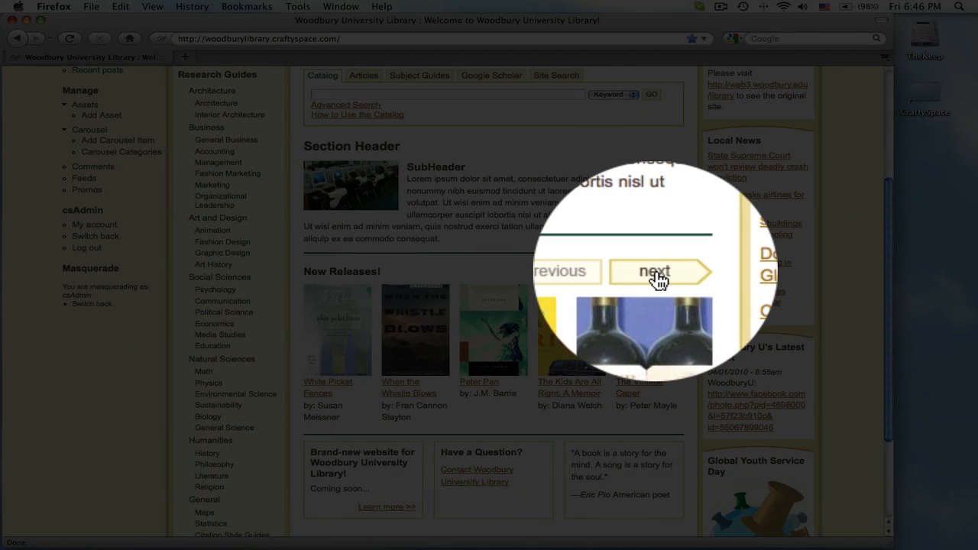
click(655, 271)
click(614, 272)
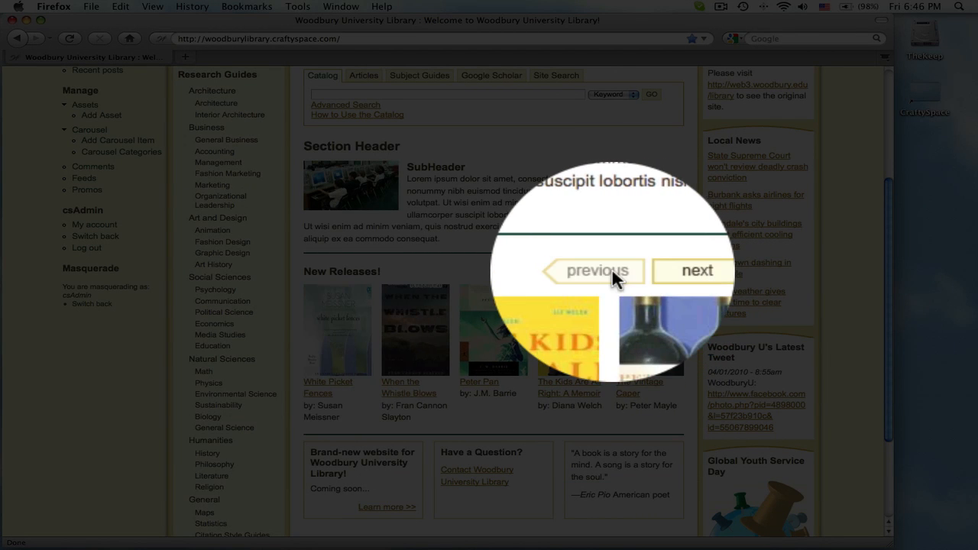
click(655, 272)
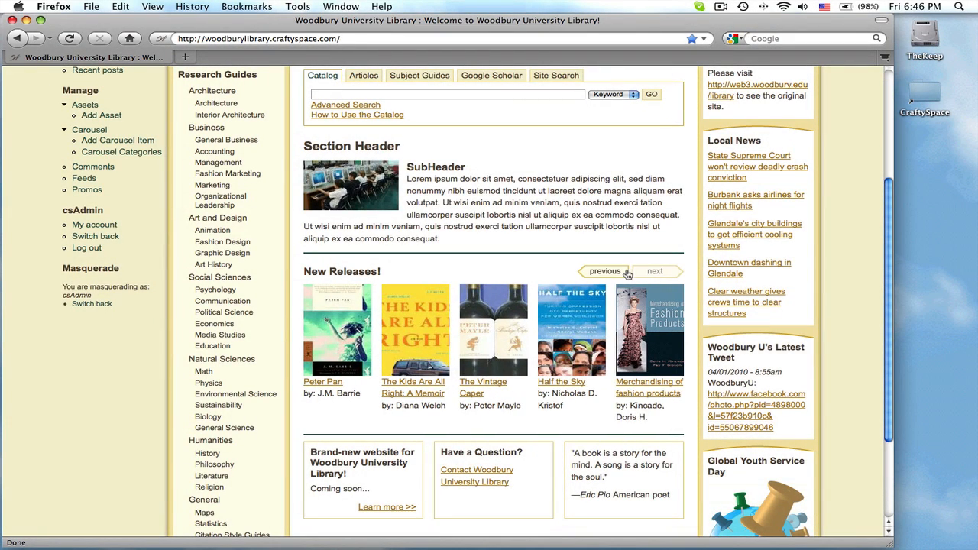
click(618, 274)
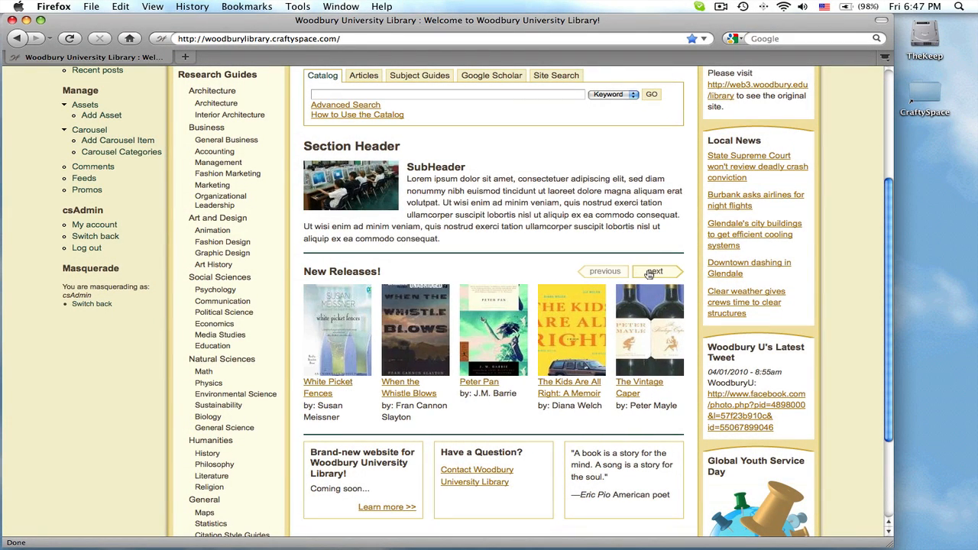
click(649, 273)
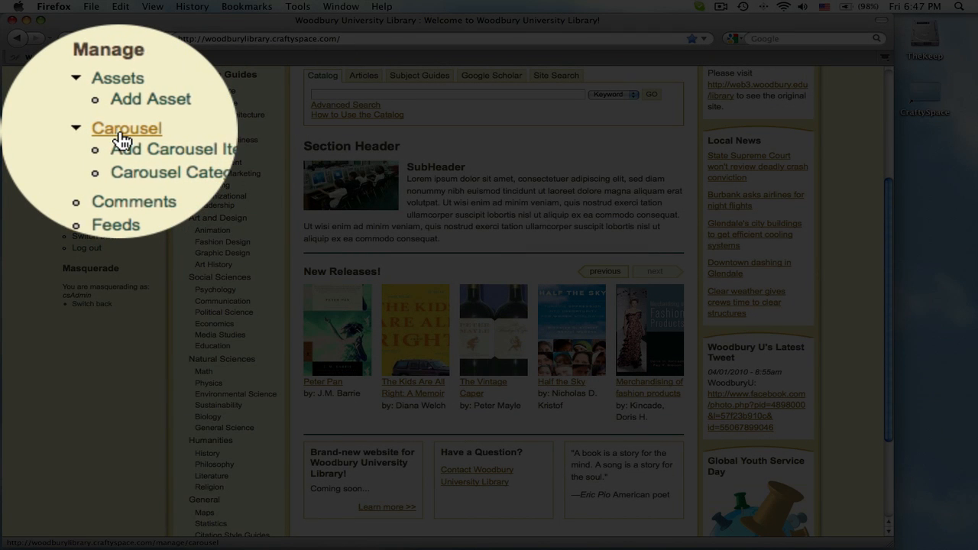
Step: Correct the author entry of the carousel item "Merchandising of fashion products" to first-name-first order and save the item
click(89, 130)
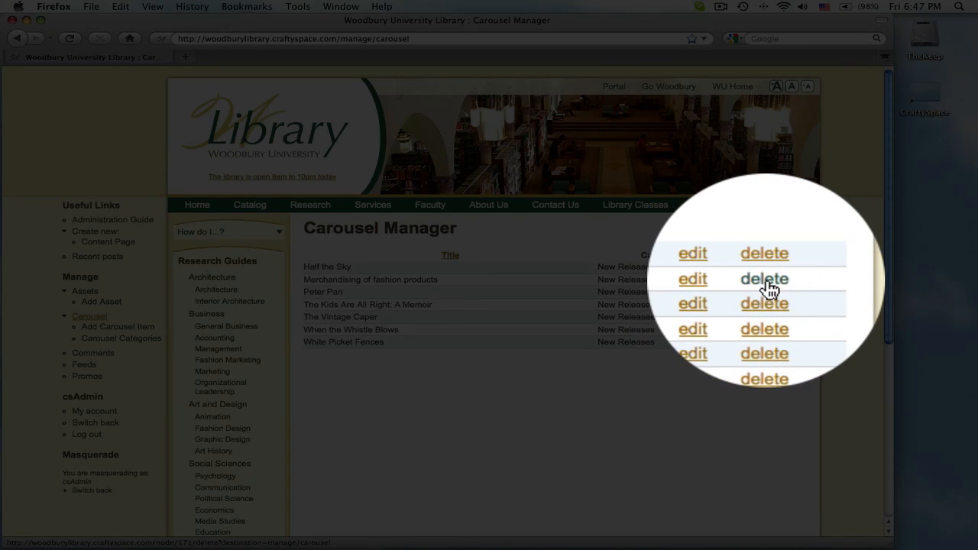
click(732, 283)
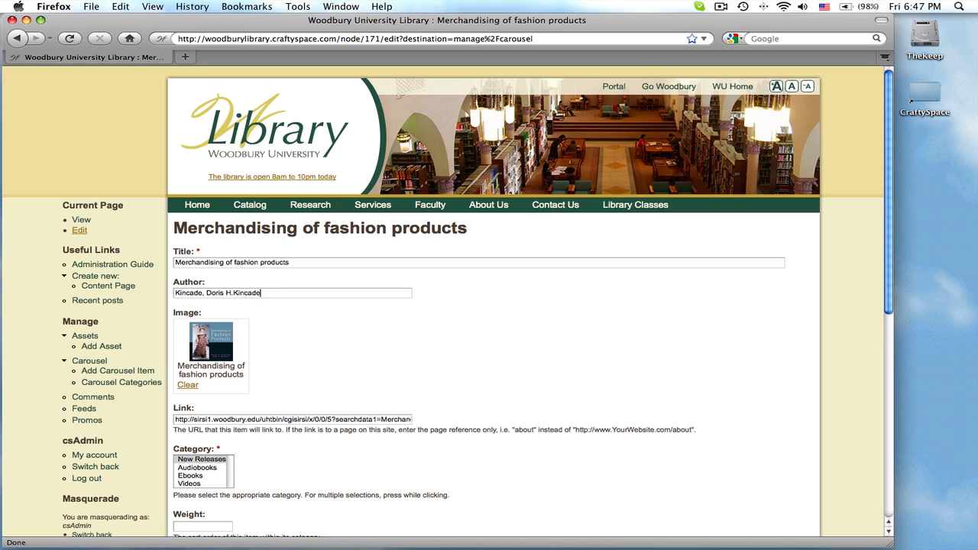
drag(205, 294, 147, 294)
key(BackSpace)
drag(887, 188, 854, 433)
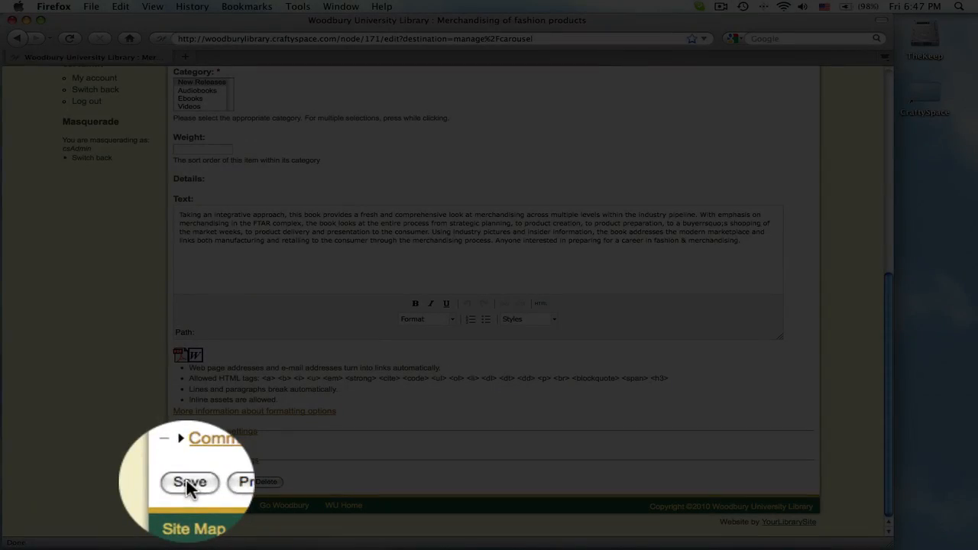
click(188, 482)
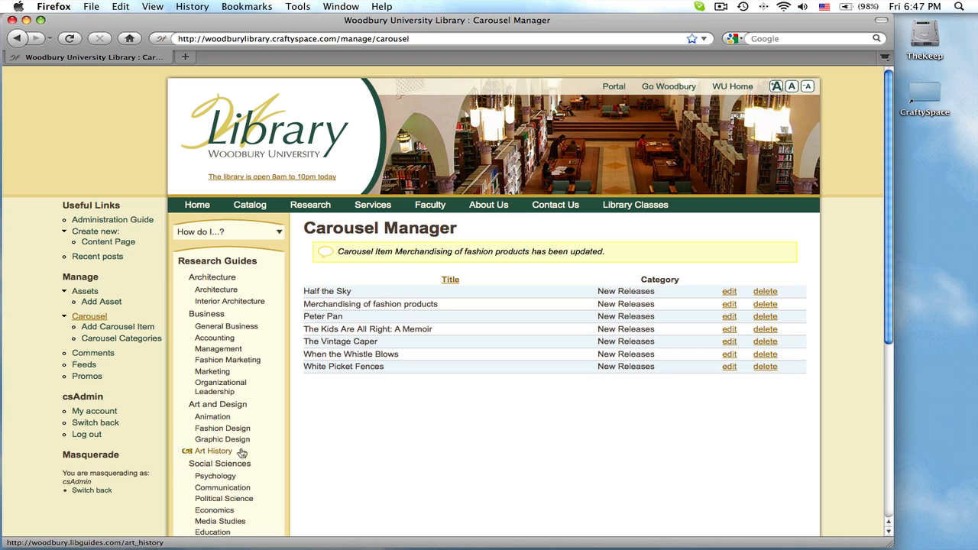
Step: Return to the home page and check the author of "Merchandising of fashion products" in the New Releases carousel
click(225, 138)
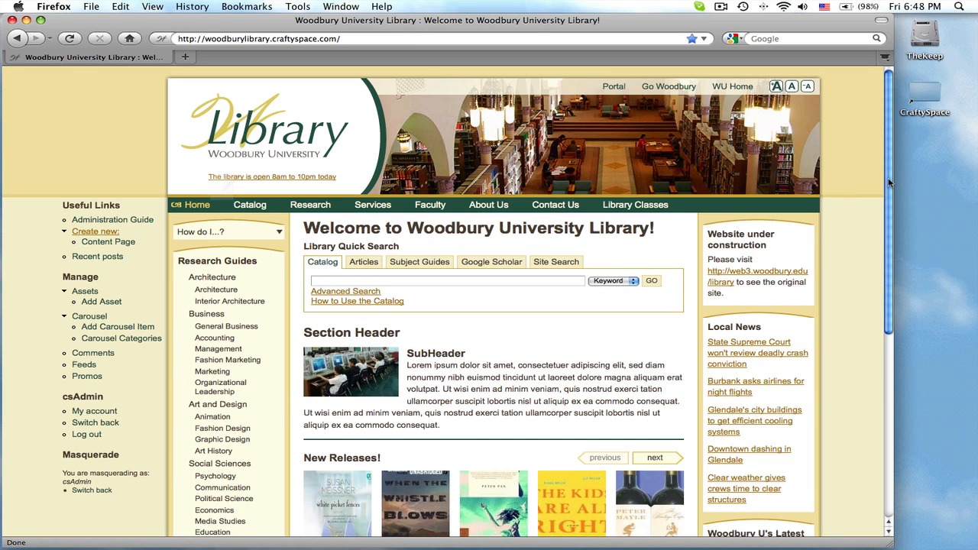
drag(889, 182, 887, 283)
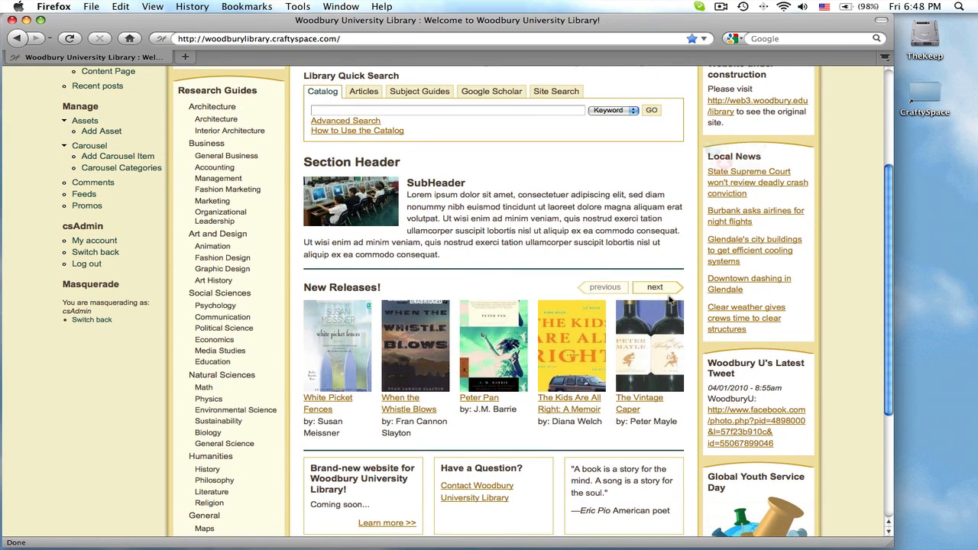
click(657, 289)
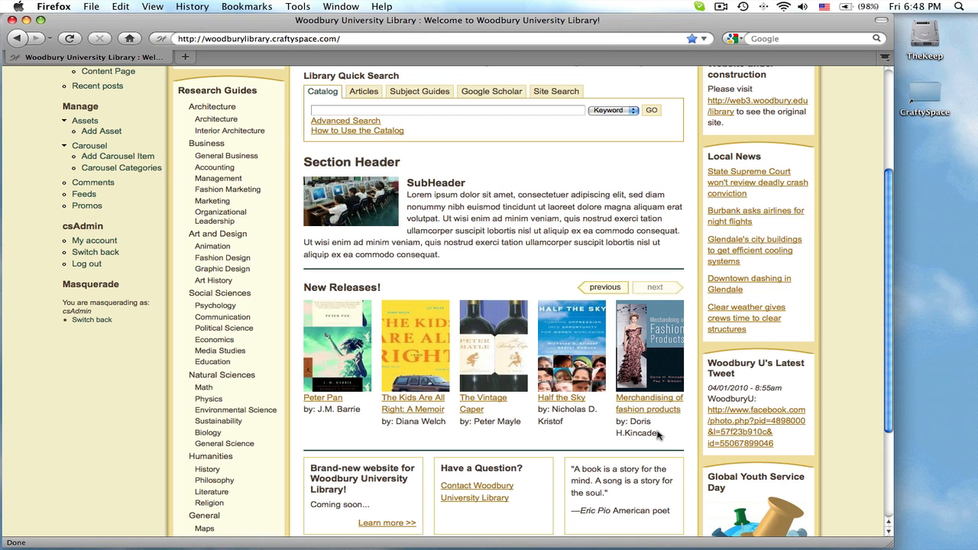
Step: View the catalog record linked from the "Half the Sky" cover and return to the home page's quick search
click(568, 340)
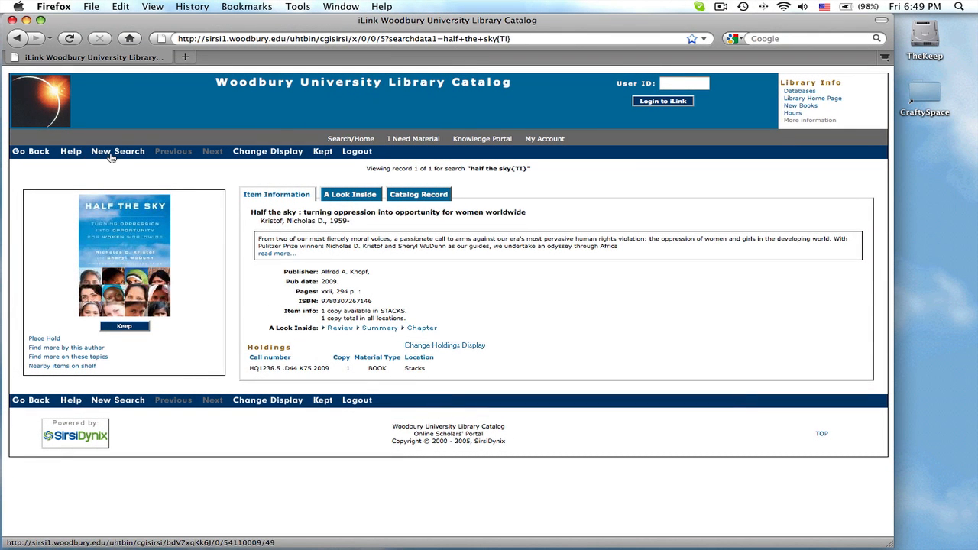
click(25, 41)
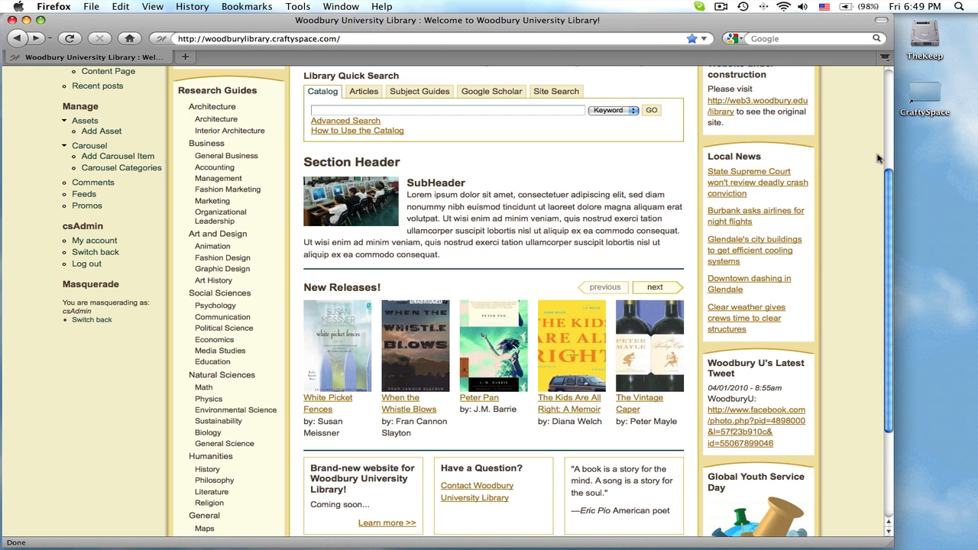
drag(888, 177, 887, 80)
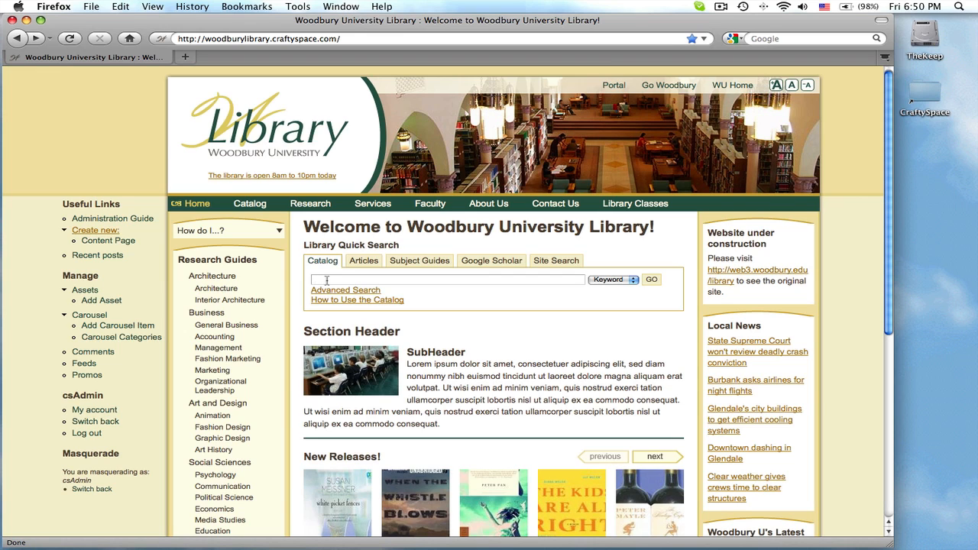
Step: Search the library catalog by title for "michelle style" and copy the web address of the resulting record
text(mich)
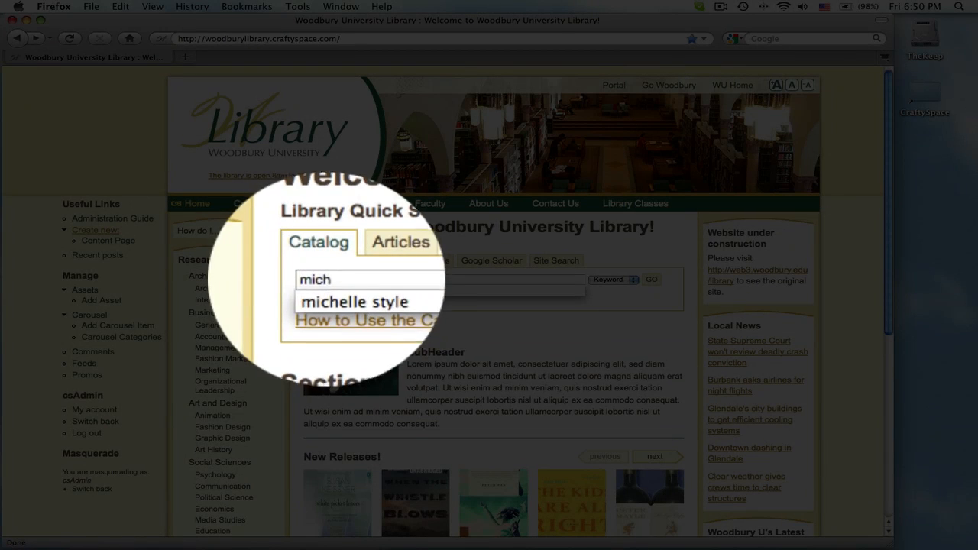
click(336, 290)
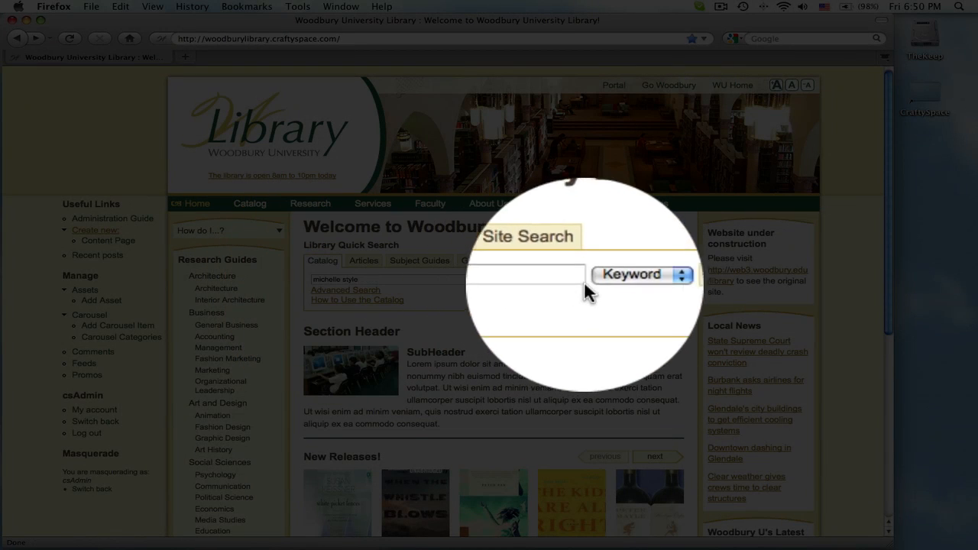
click(634, 277)
click(616, 299)
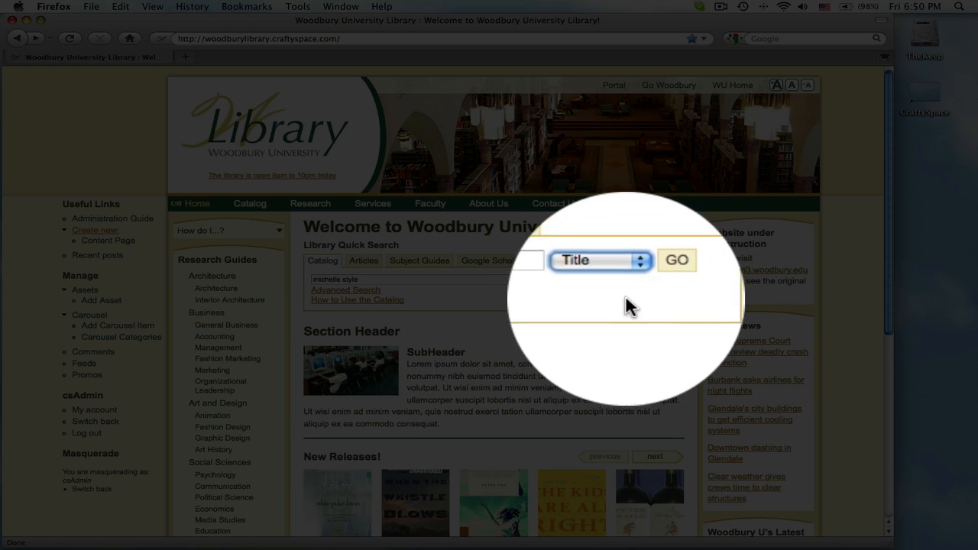
click(652, 285)
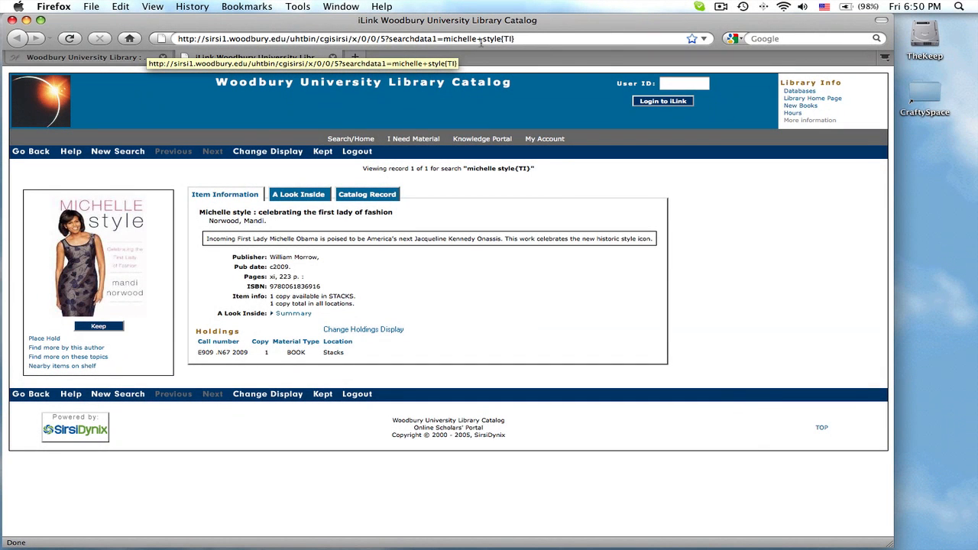
click(418, 38)
key(super+c)
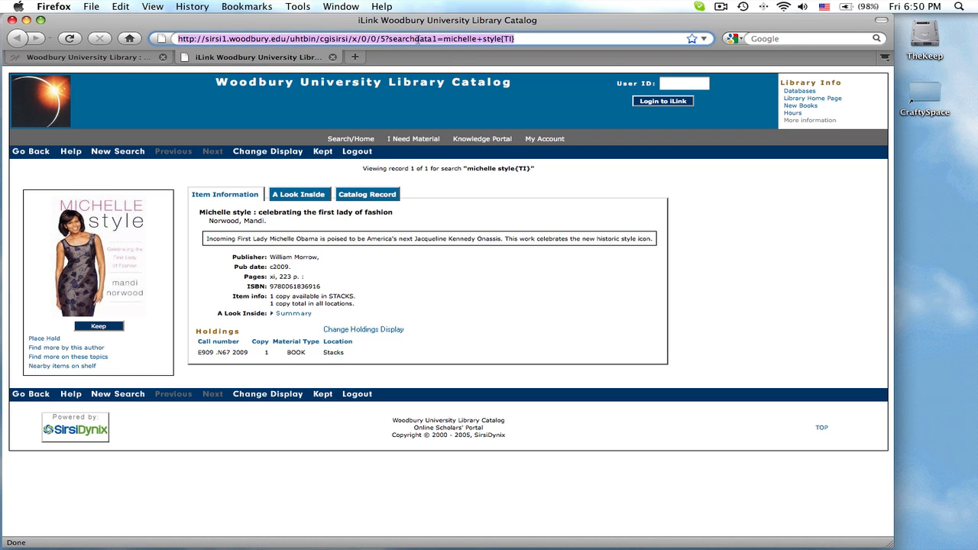
Step: Start a new carousel item on the library site with the title "Michelle style : celebrating the first lady of fashion"
click(79, 59)
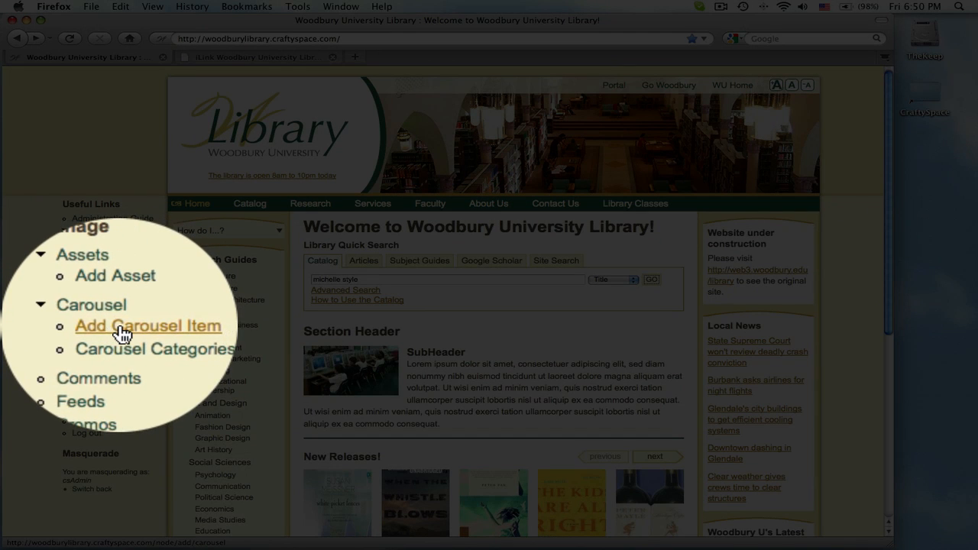
click(123, 333)
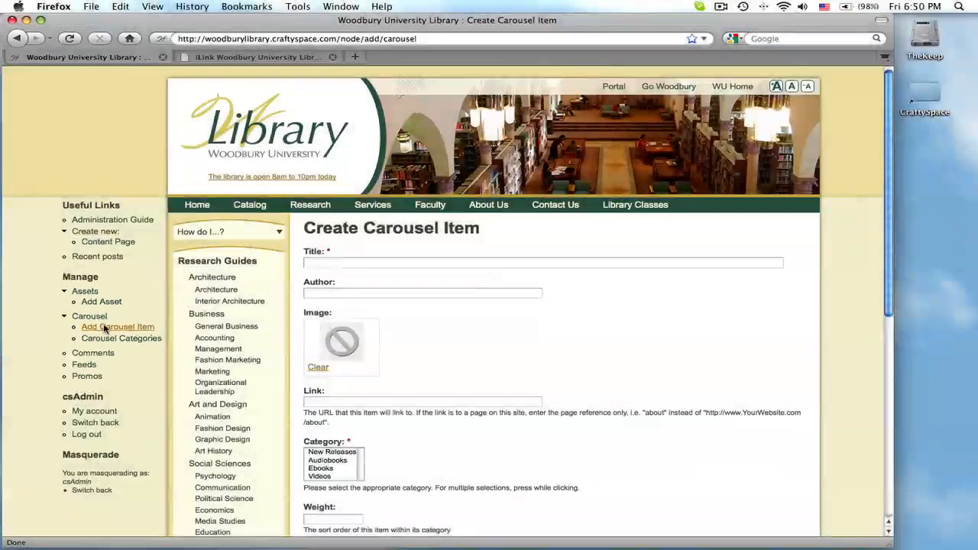
click(320, 266)
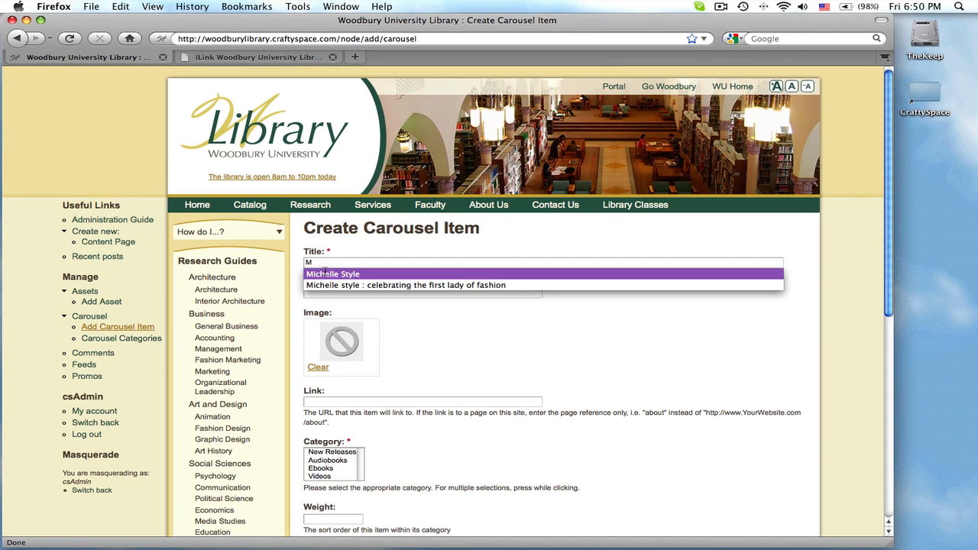
click(361, 285)
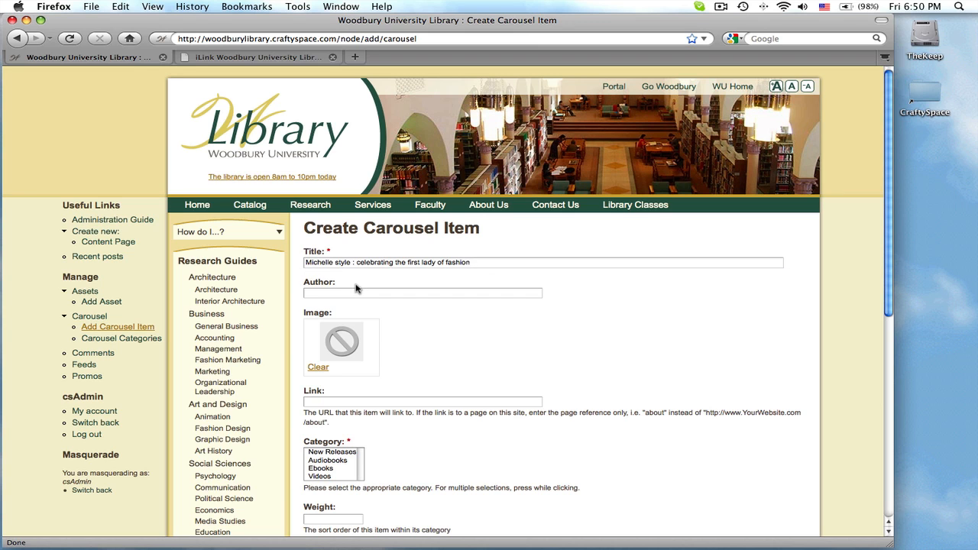
Step: Look up the book's author in the catalog record and enter the author's full name in the new carousel item
click(238, 59)
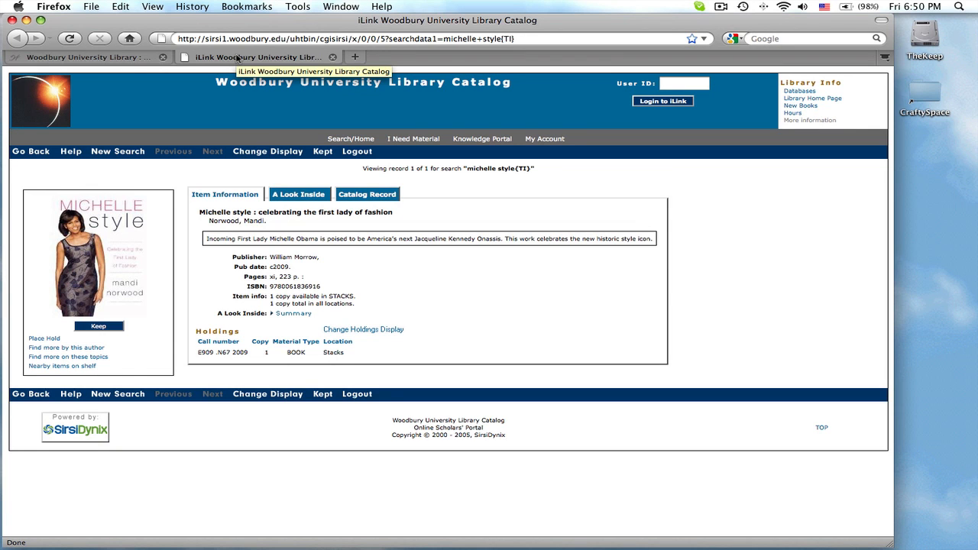
click(149, 58)
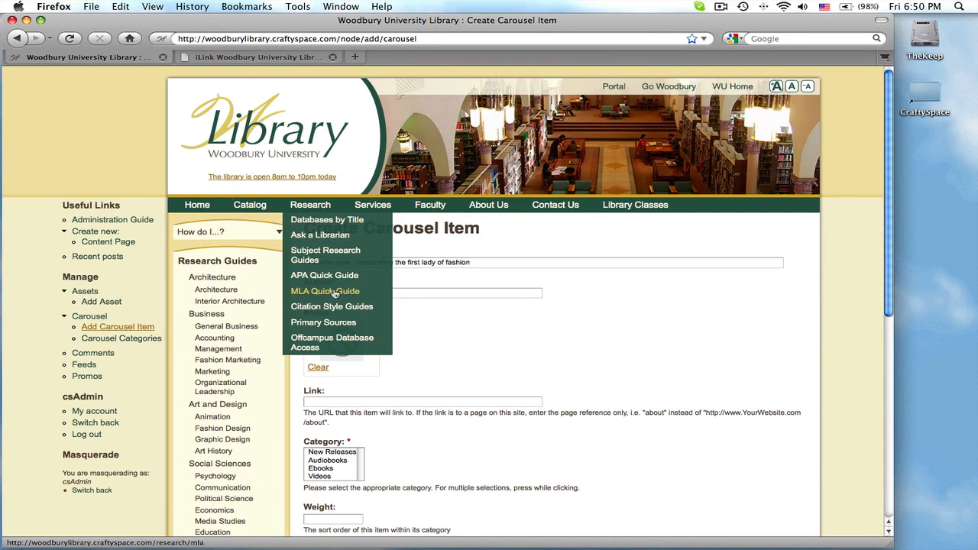
click(402, 293)
text(Mand)
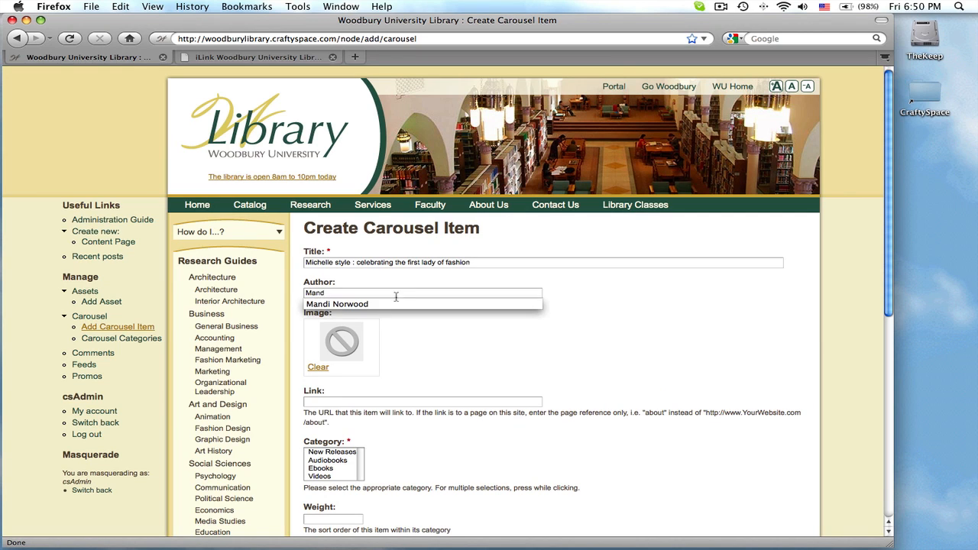
click(386, 304)
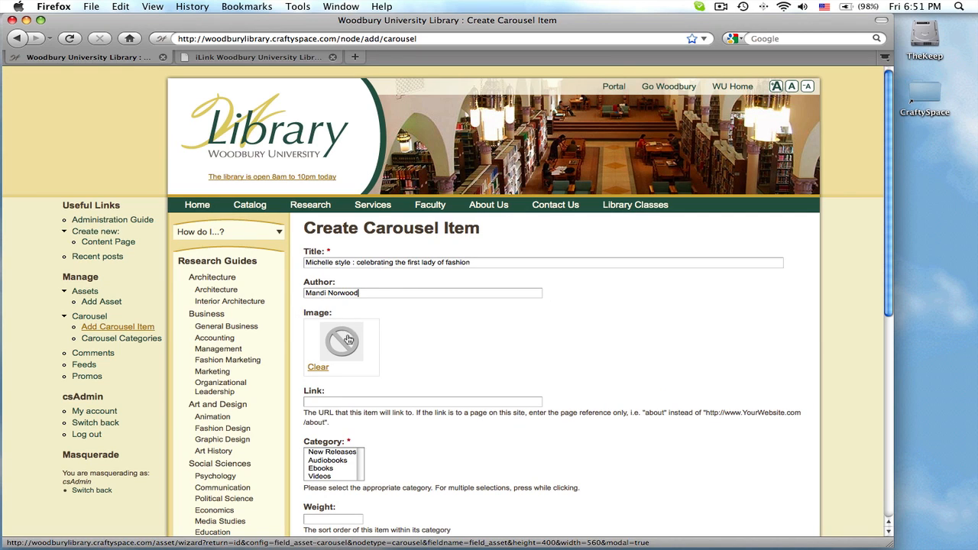
Step: Paste the copied catalog record address as the new carousel item's link
click(333, 400)
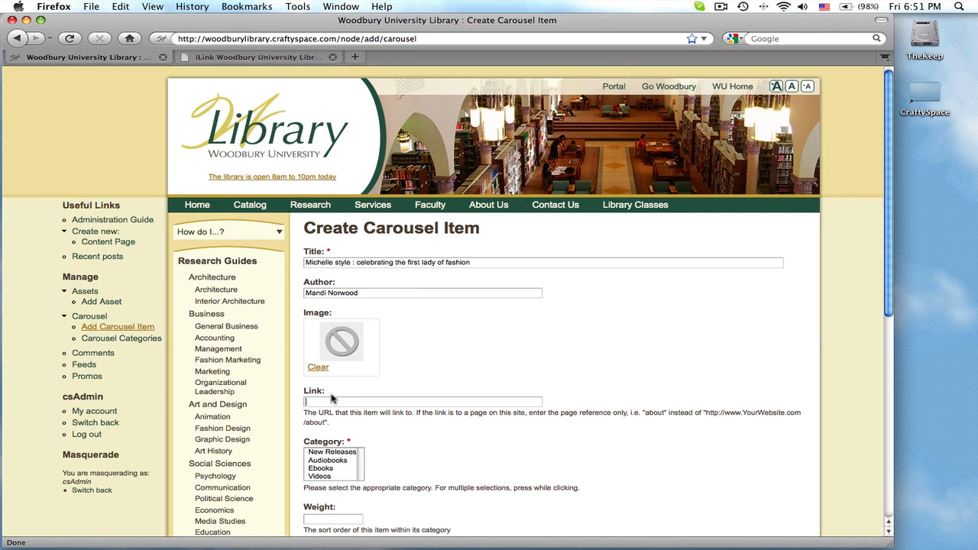
key(super+v)
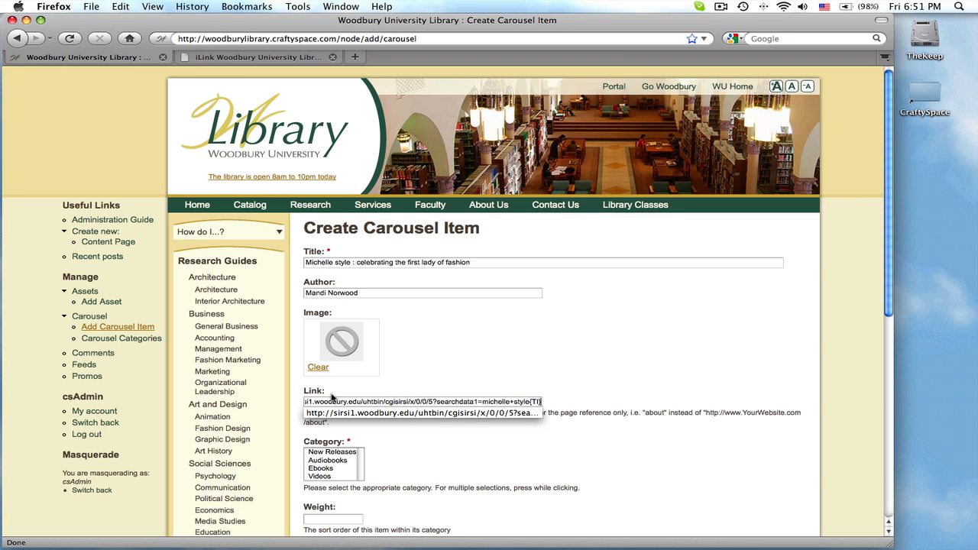
key(Tab)
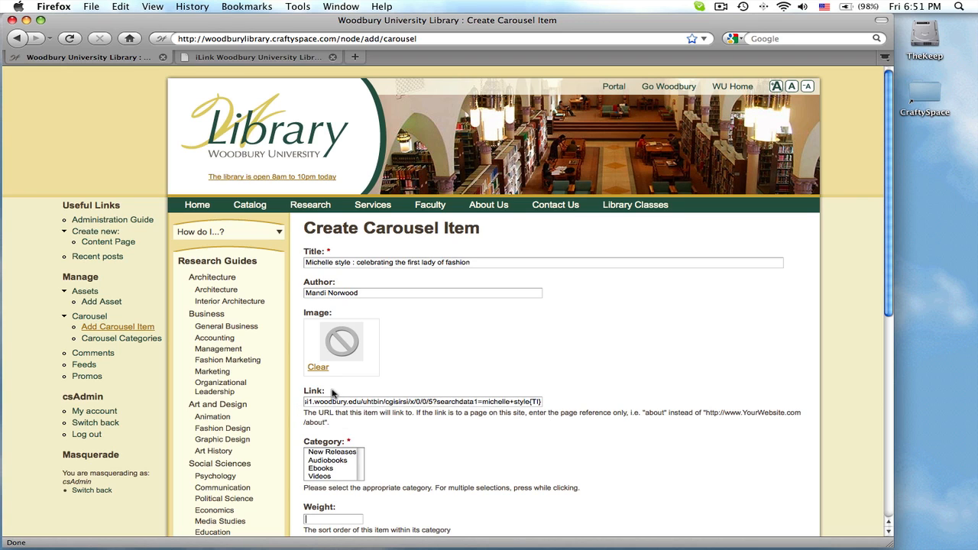
Step: Save the book's cover image from the catalog record to the desktop as michelle.jpg and return to the carousel item form
drag(342, 342, 259, 59)
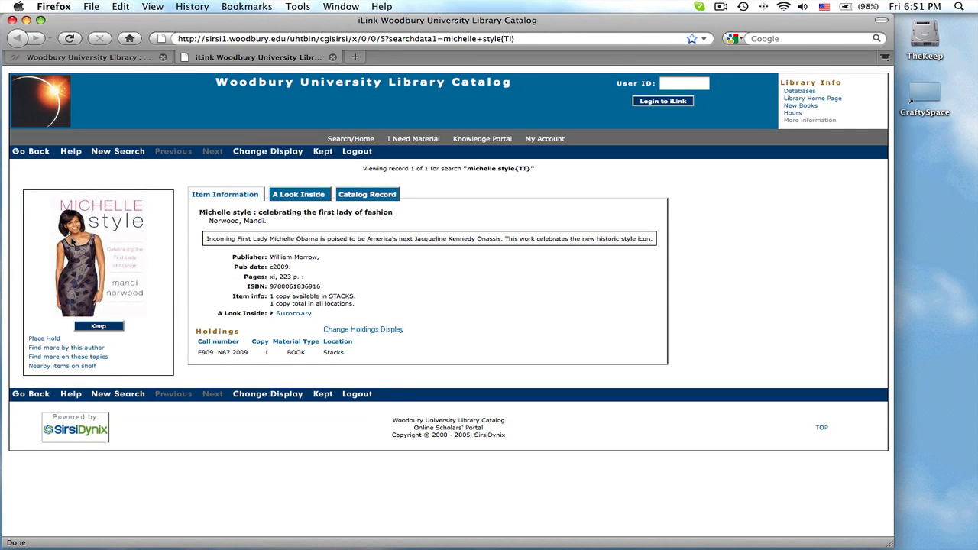
drag(70, 243, 934, 259)
click(922, 170)
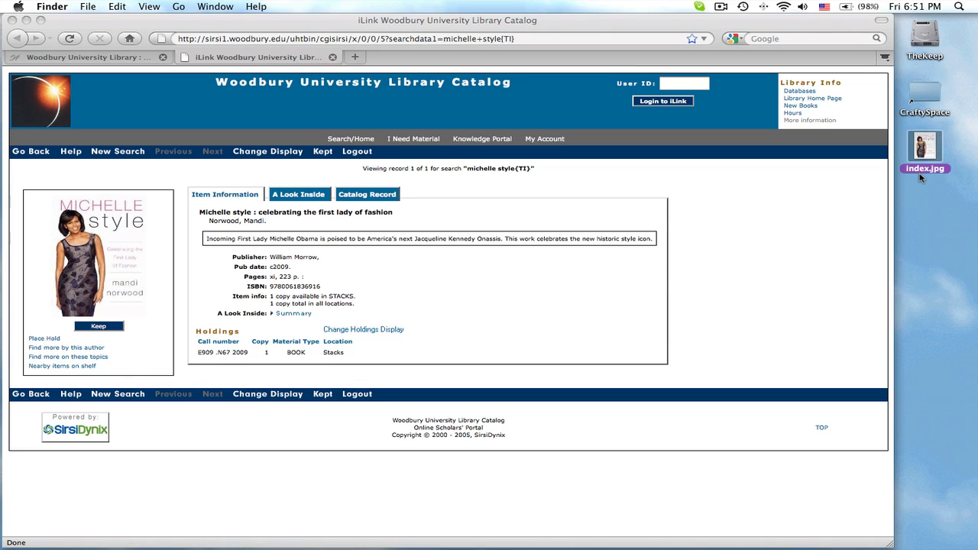
click(921, 169)
text(michelle)
click(955, 209)
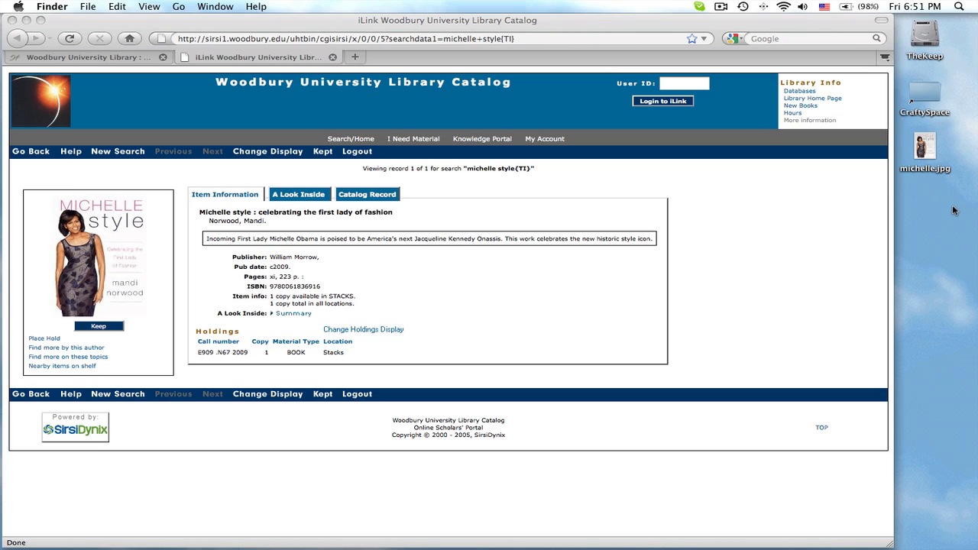
click(103, 60)
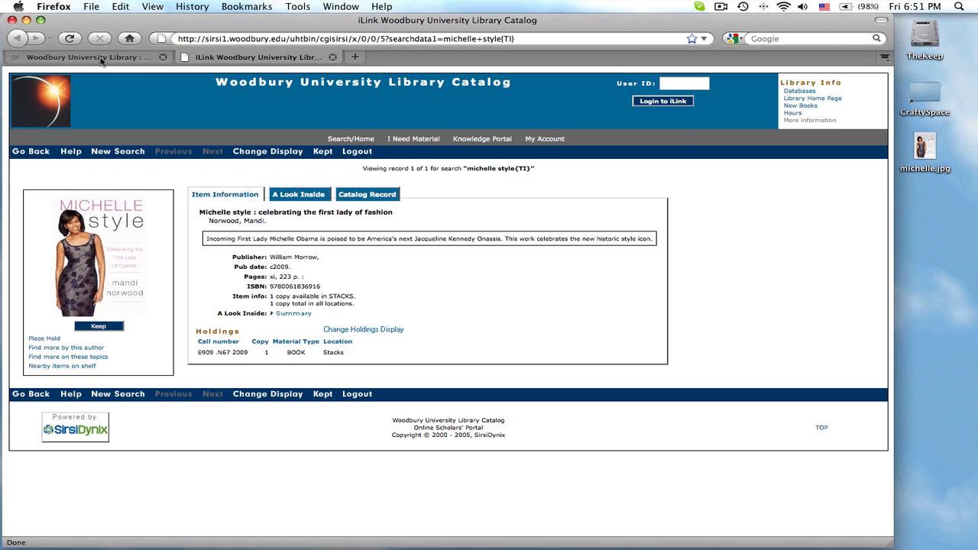
Step: Start a new file asset for the carousel item's image, titled "Michelle Style", in the Carousel Covers directory
click(102, 58)
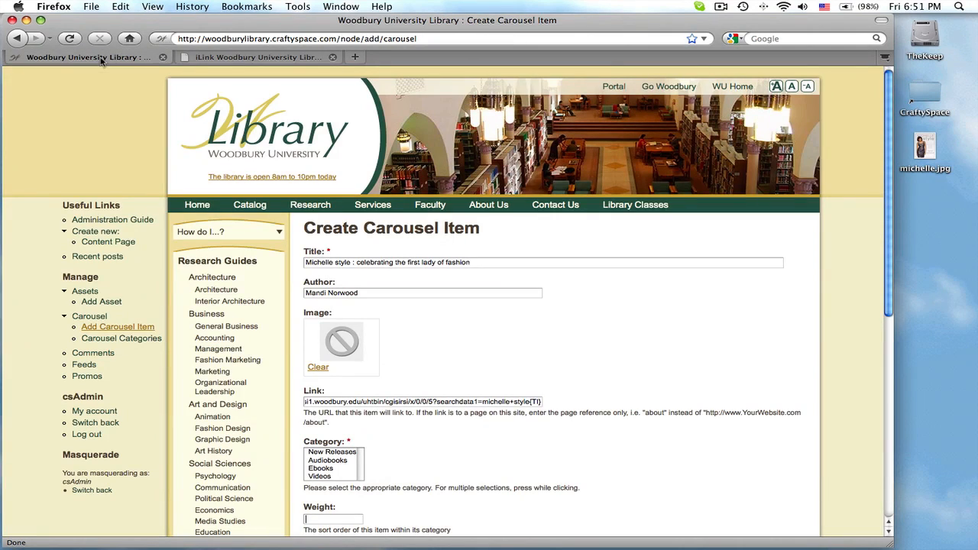
click(346, 341)
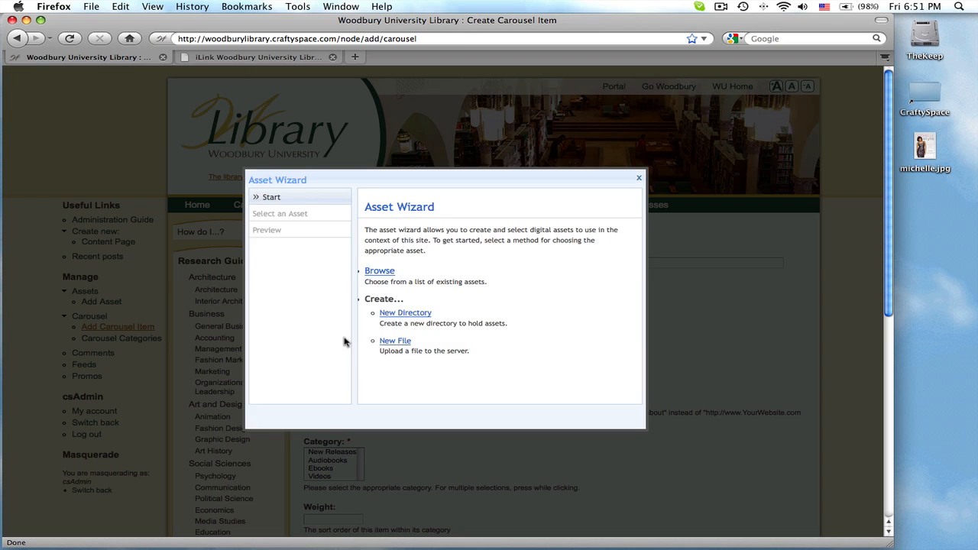
click(399, 341)
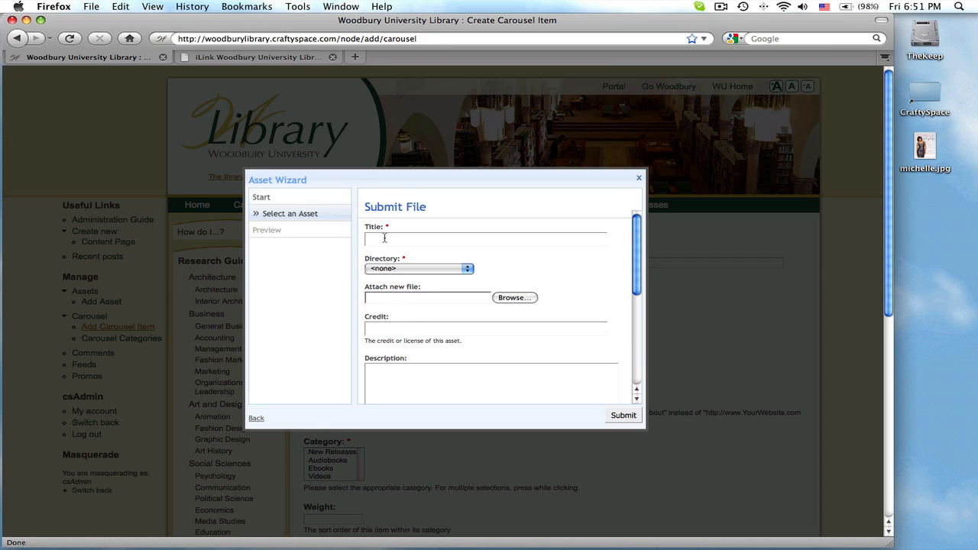
text(Mi)
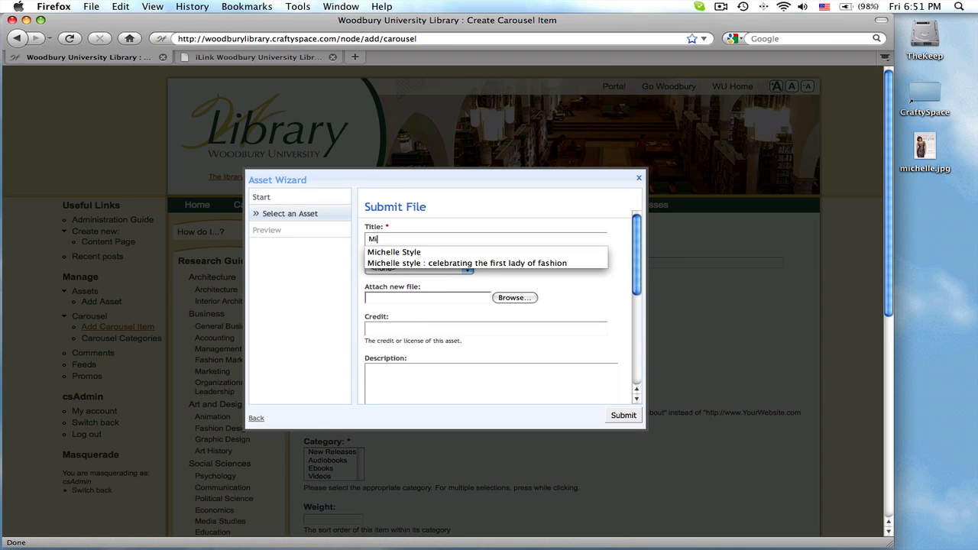
click(388, 253)
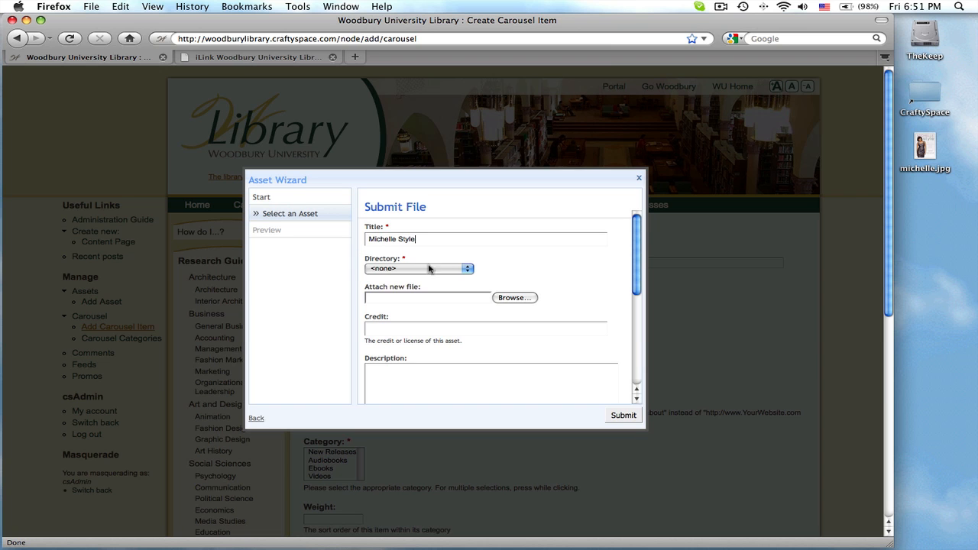
click(468, 270)
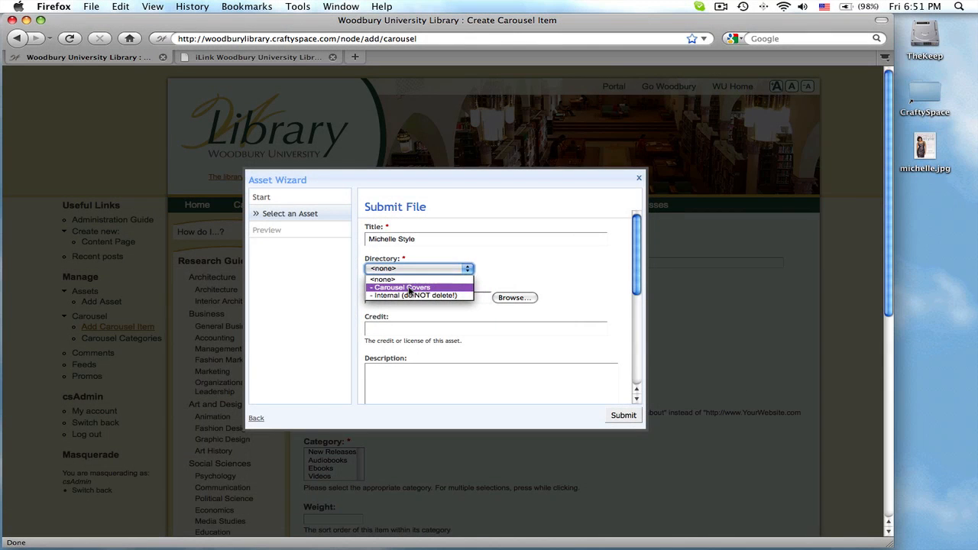
click(409, 288)
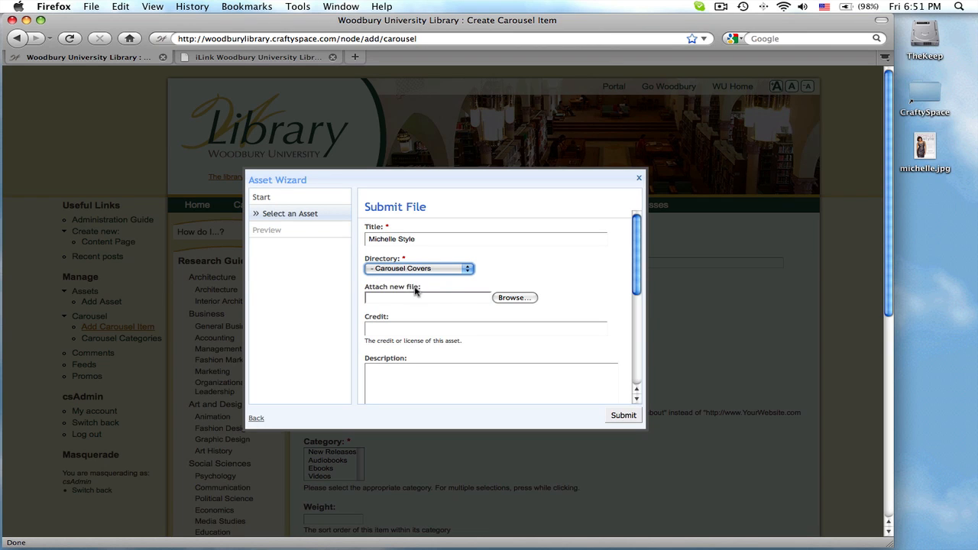
Step: Attach michelle.jpg from the desktop to the asset, submit it with public permissions and insert it as the carousel item's image
click(514, 299)
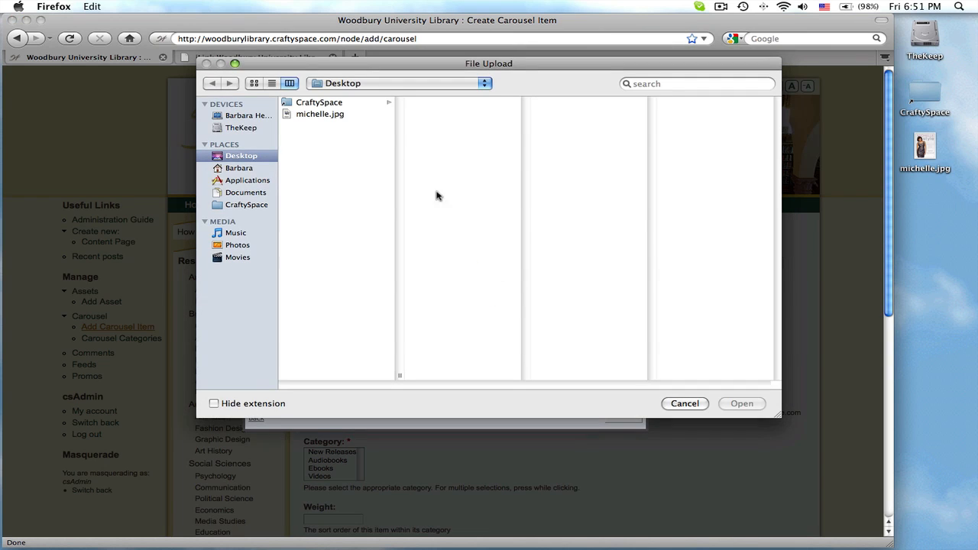
click(330, 114)
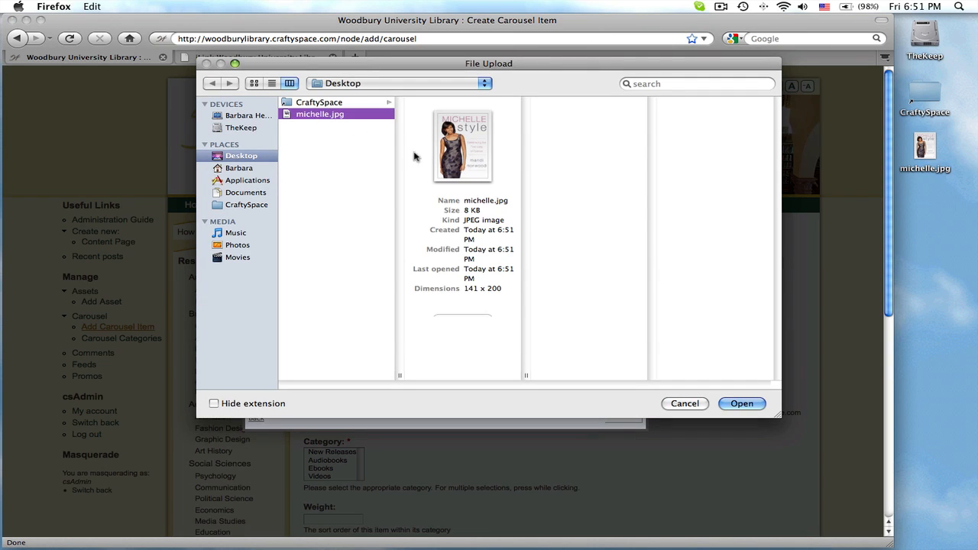
click(737, 403)
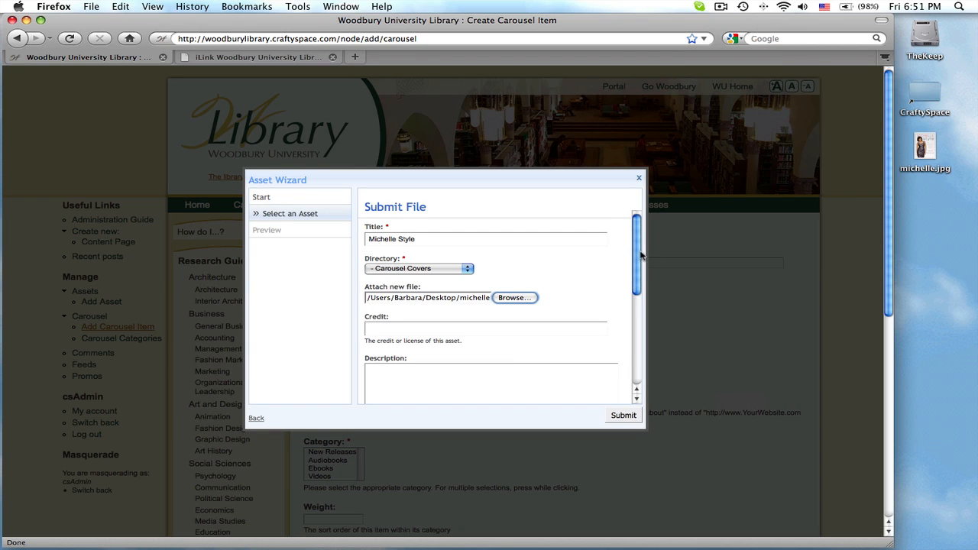
drag(639, 257, 627, 373)
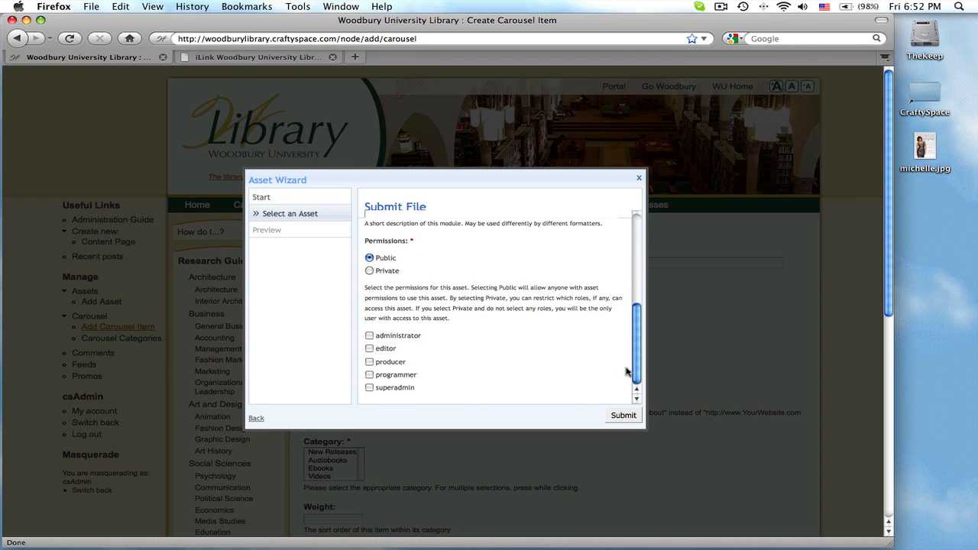
click(624, 416)
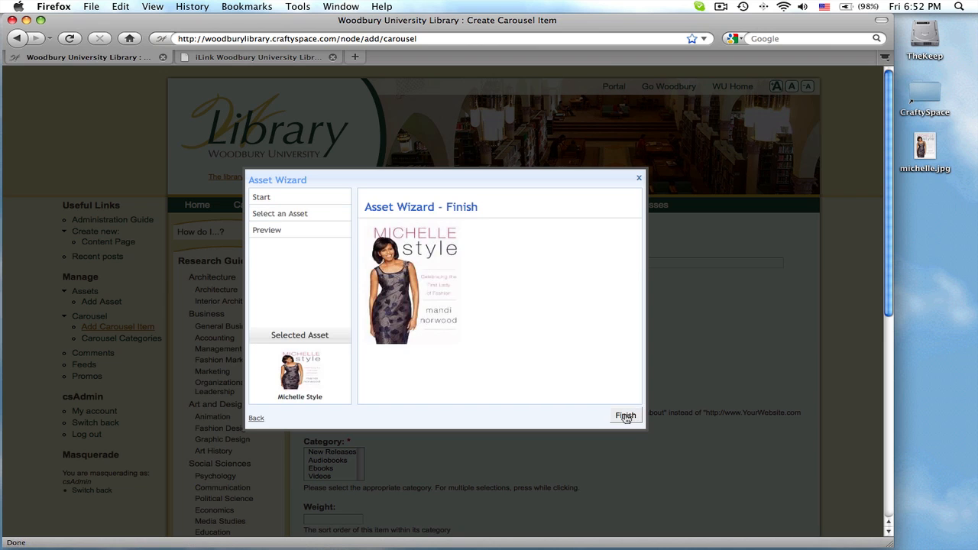
click(625, 417)
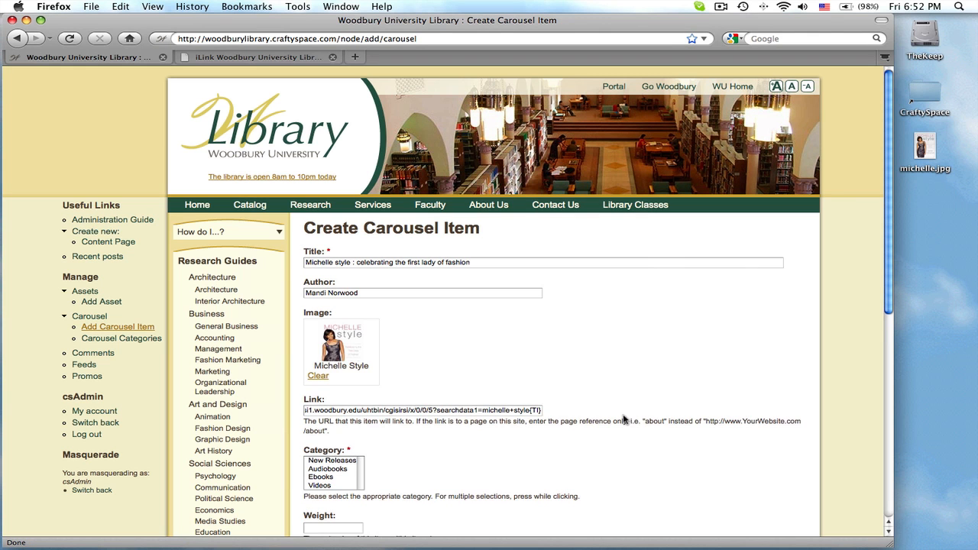
Step: Assign the carousel item to the New Releases category and save it
drag(888, 174, 883, 243)
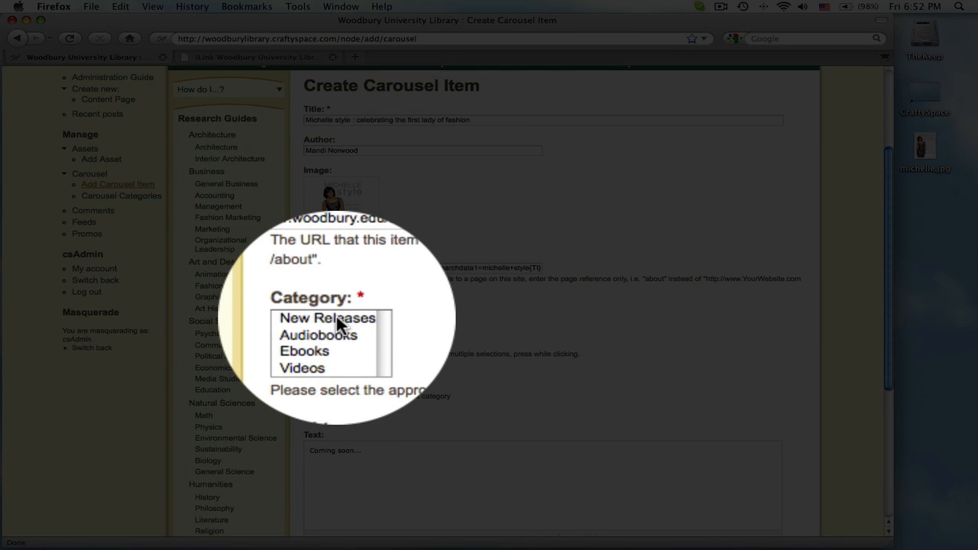
click(338, 318)
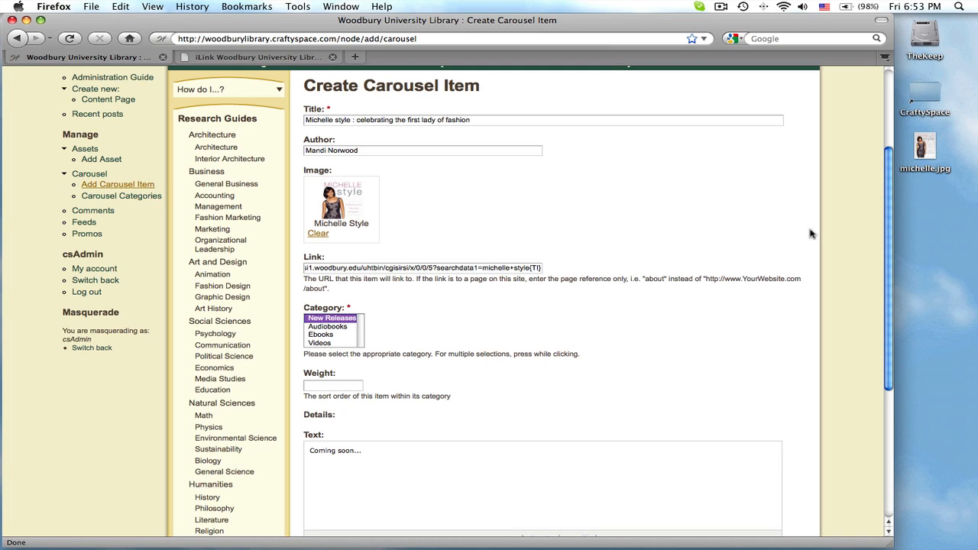
drag(889, 189, 879, 297)
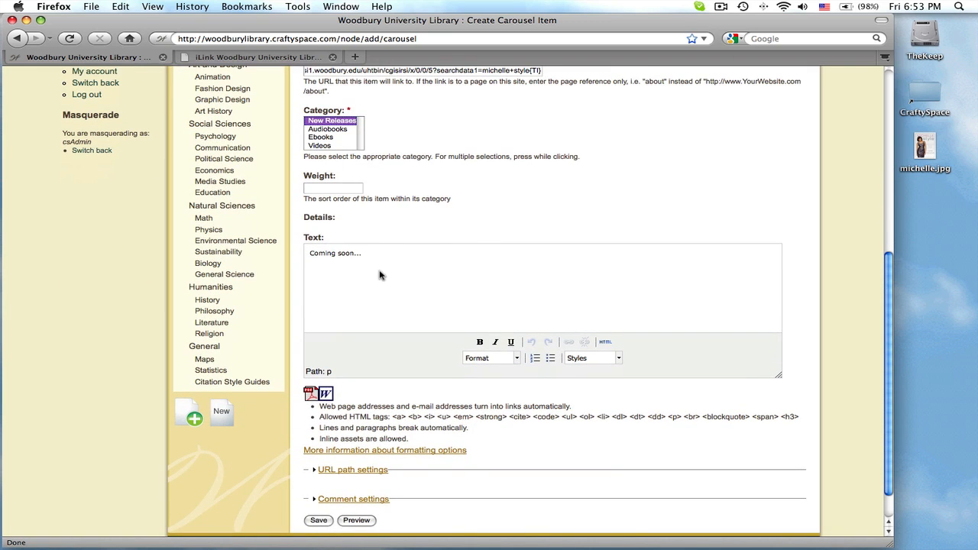
drag(891, 265, 889, 305)
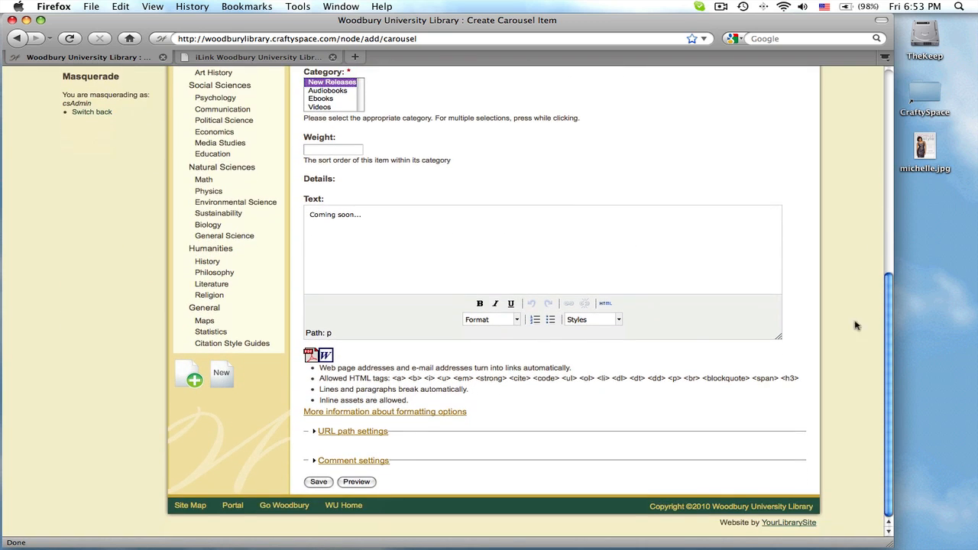
click(318, 481)
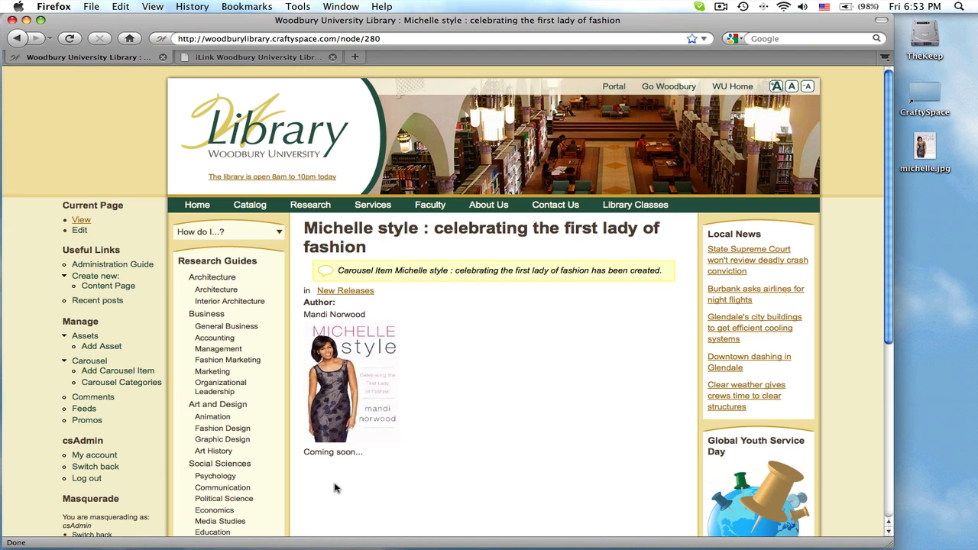
Step: Check the new Michelle style item in the home page's New Releases carousel and test its link to the catalog record
click(231, 138)
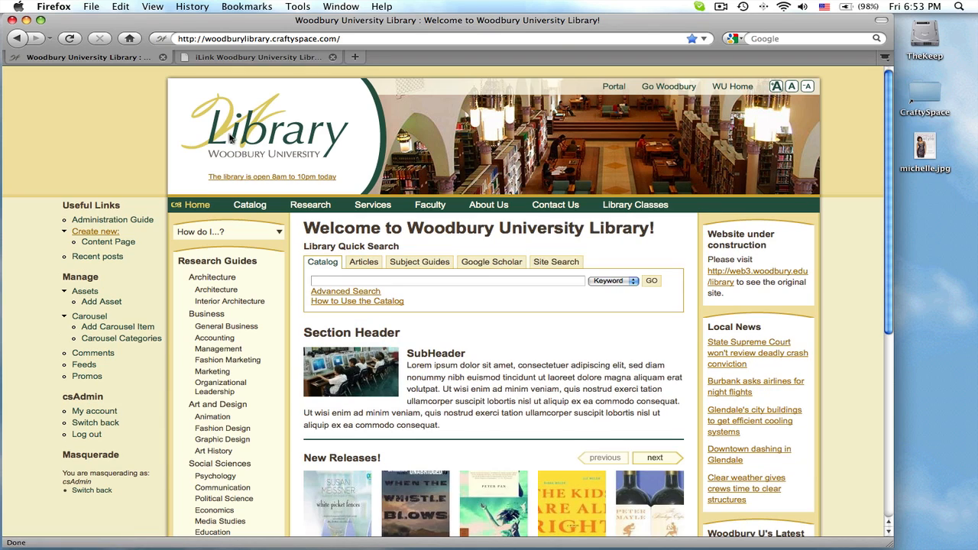
drag(889, 191, 880, 310)
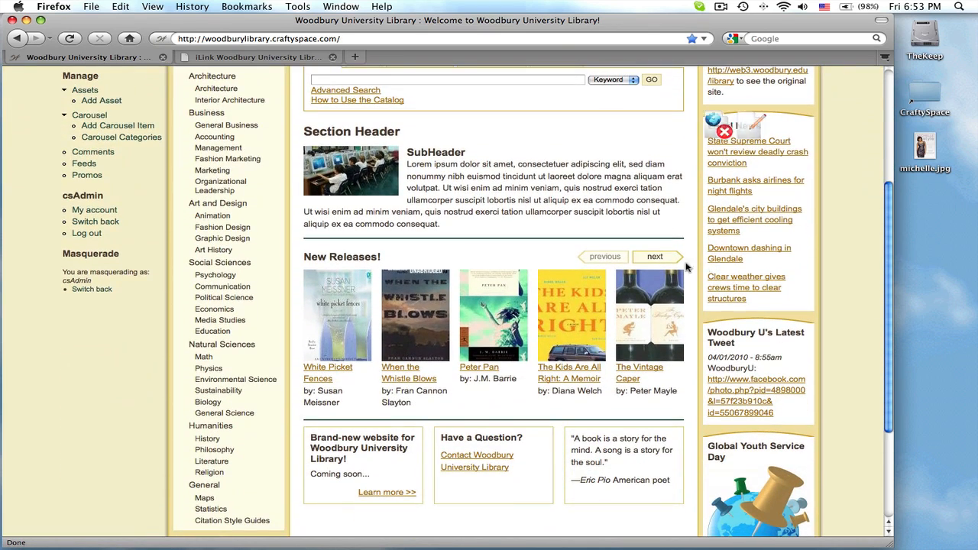
click(655, 258)
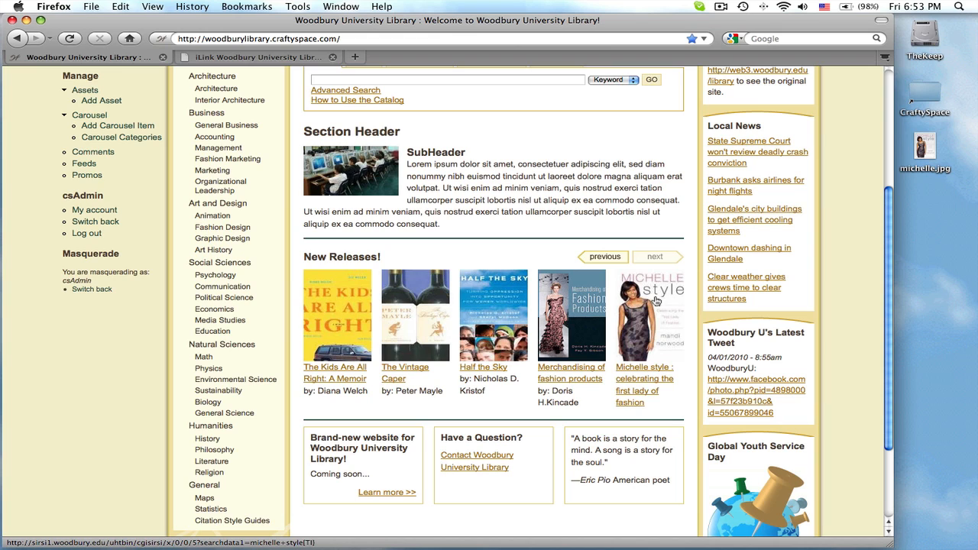
click(656, 302)
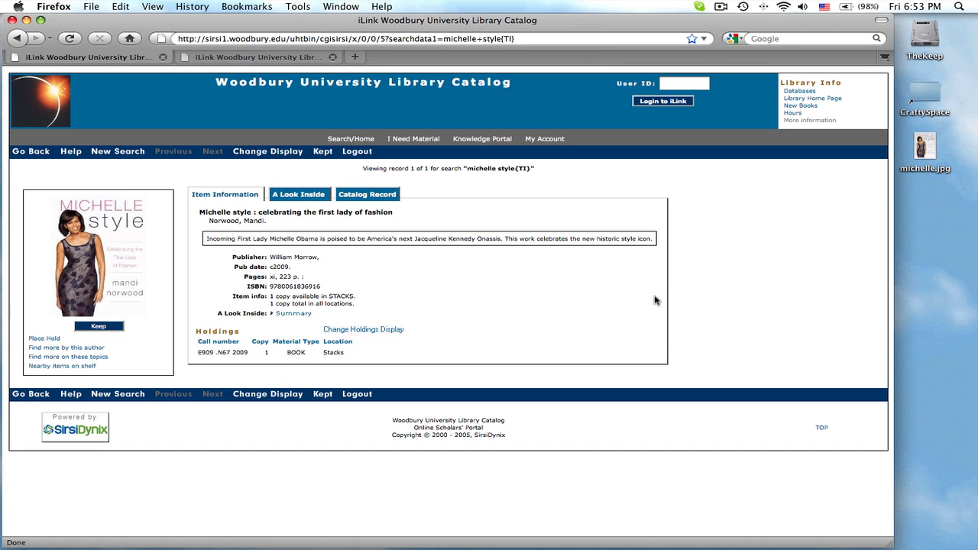
click(18, 38)
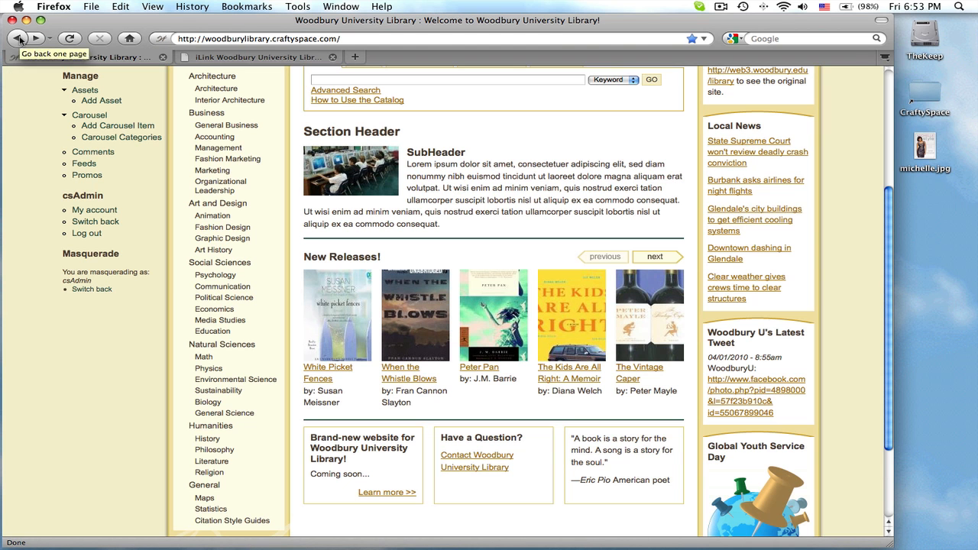
click(653, 258)
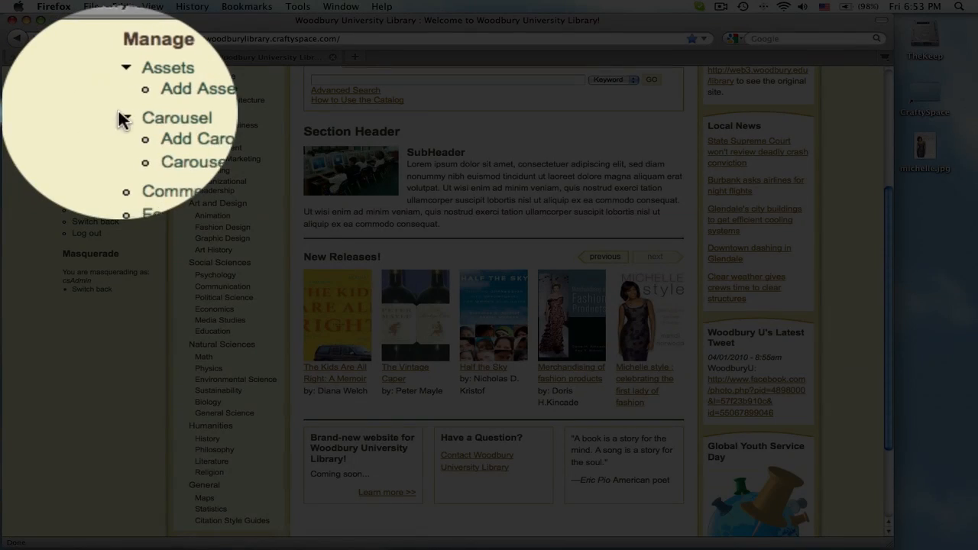
Step: Edit the Michelle style item from the carousel manager, shorten its title to "Michelle style" and save it
click(120, 116)
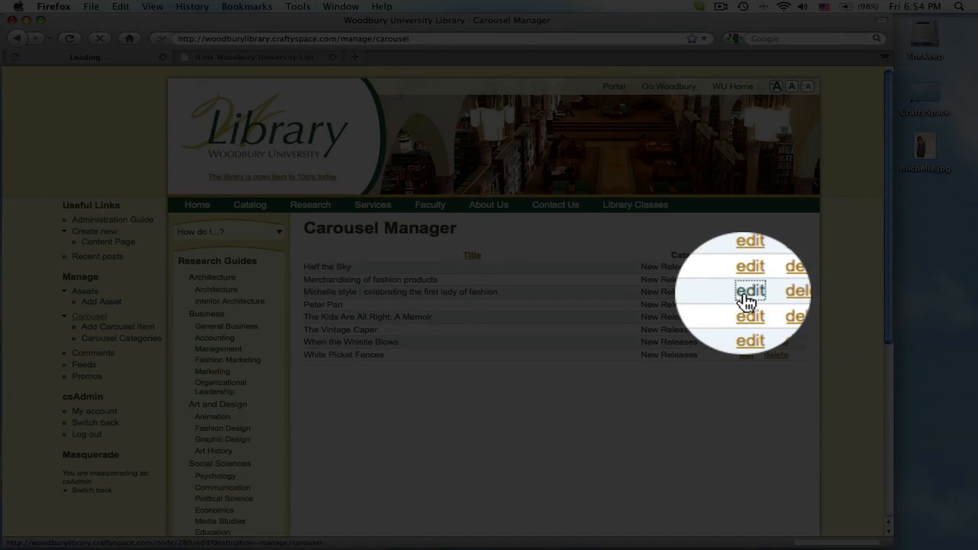
click(745, 295)
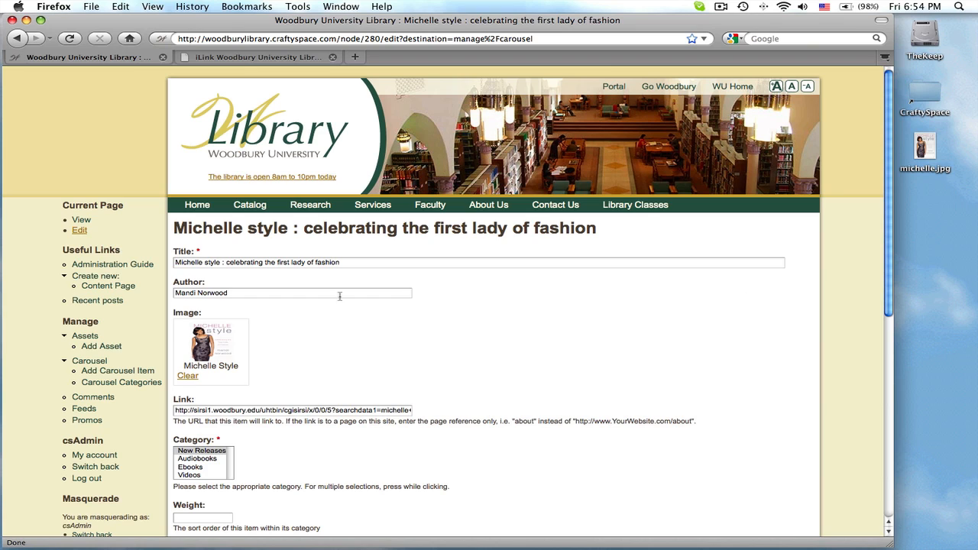
drag(347, 263, 221, 262)
key(BackSpace)
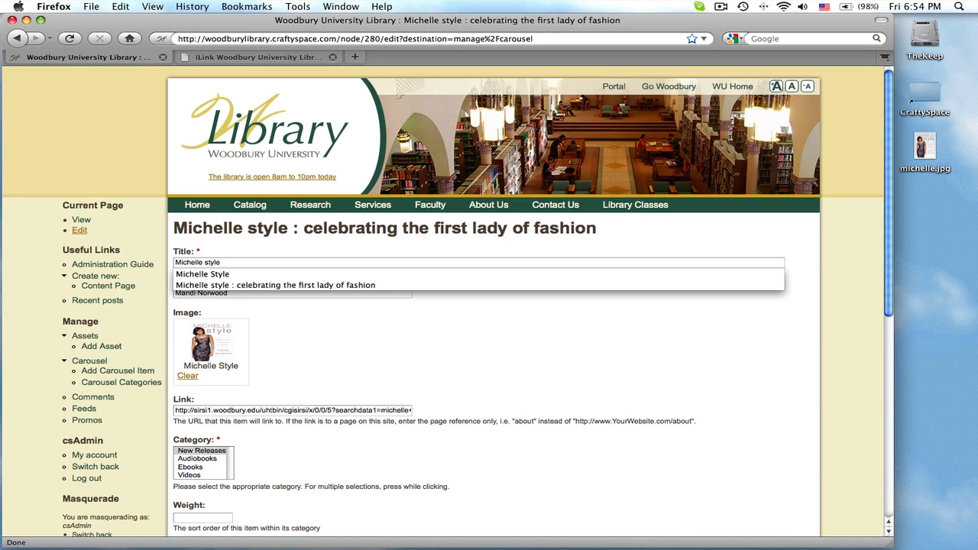
scroll(881, 295, down, 4)
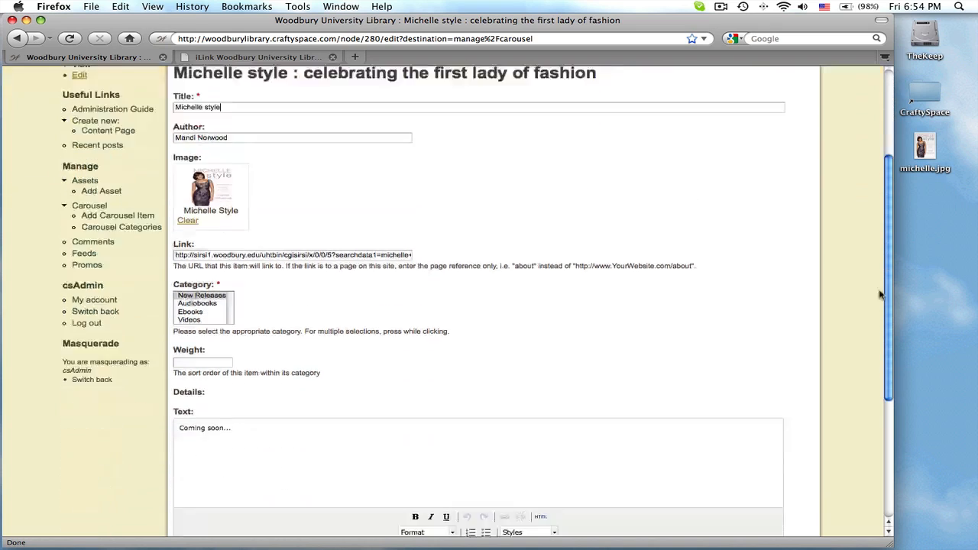
scroll(881, 295, down, 5)
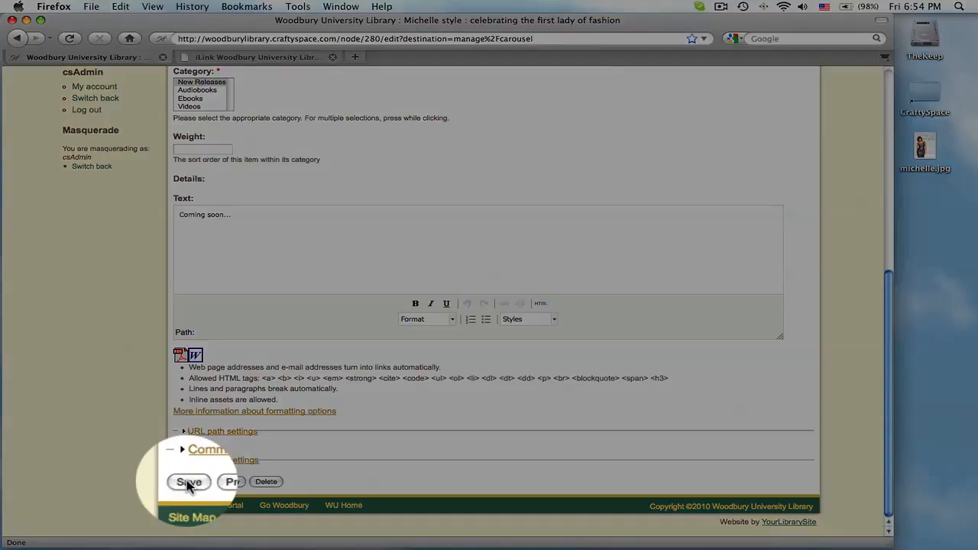
click(188, 482)
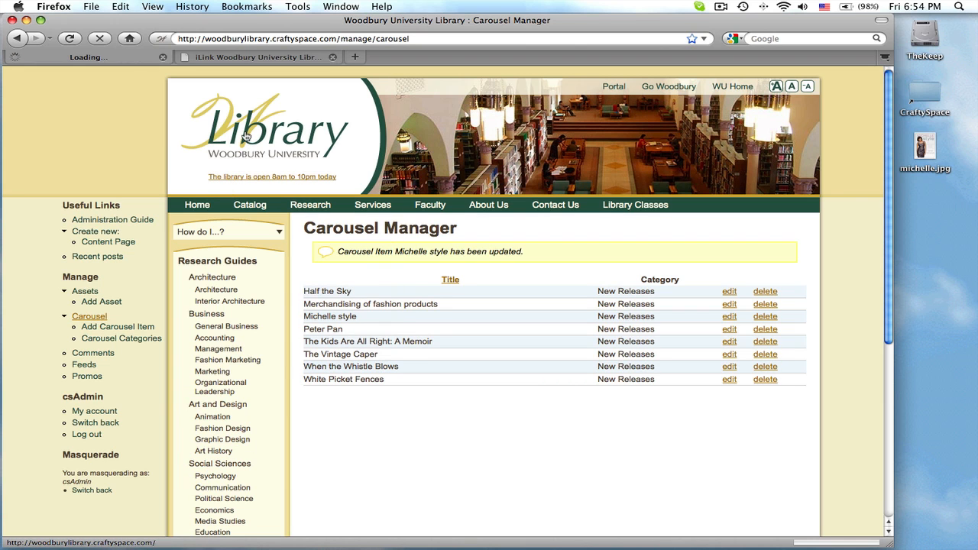
Step: Check the shortened title and the author line of the last item in the home page's New Releases carousel
click(246, 135)
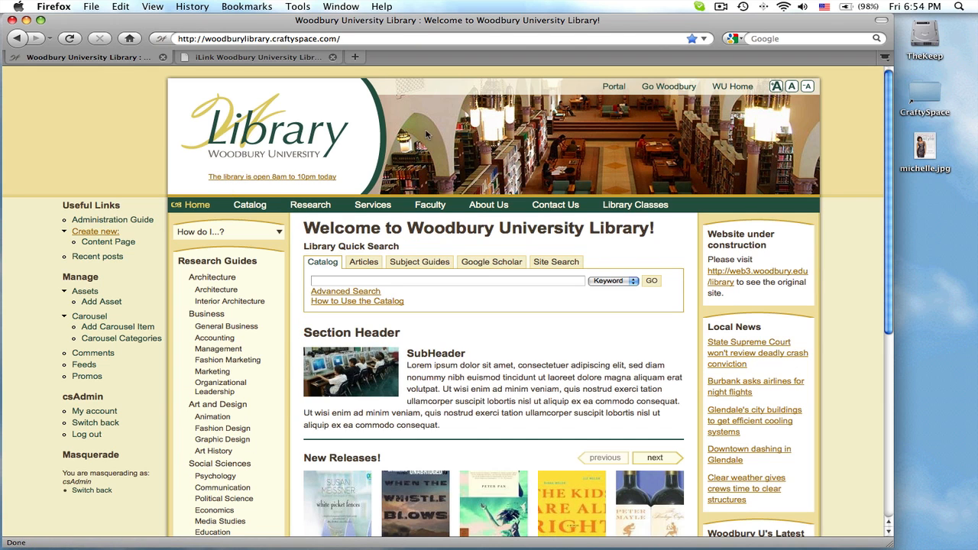
scroll(890, 126, down, 5)
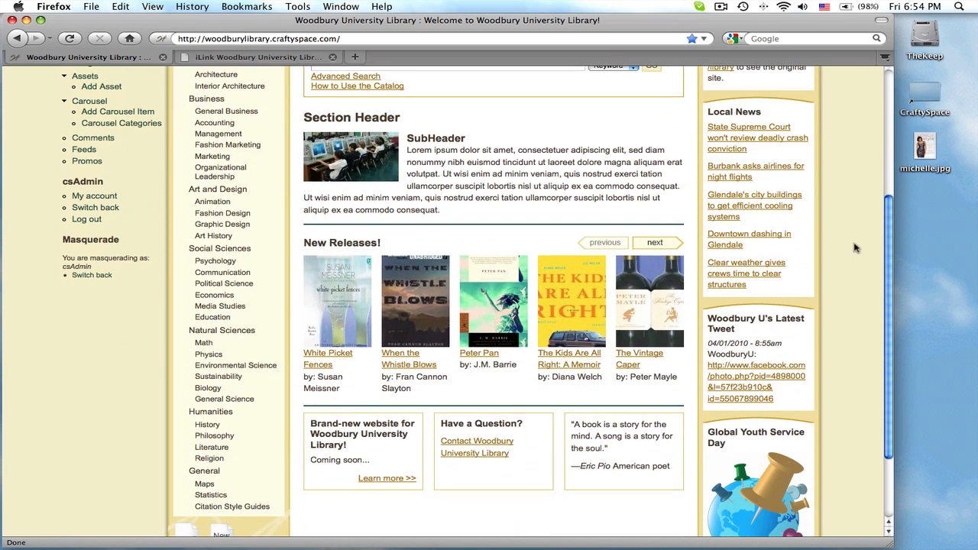
click(658, 243)
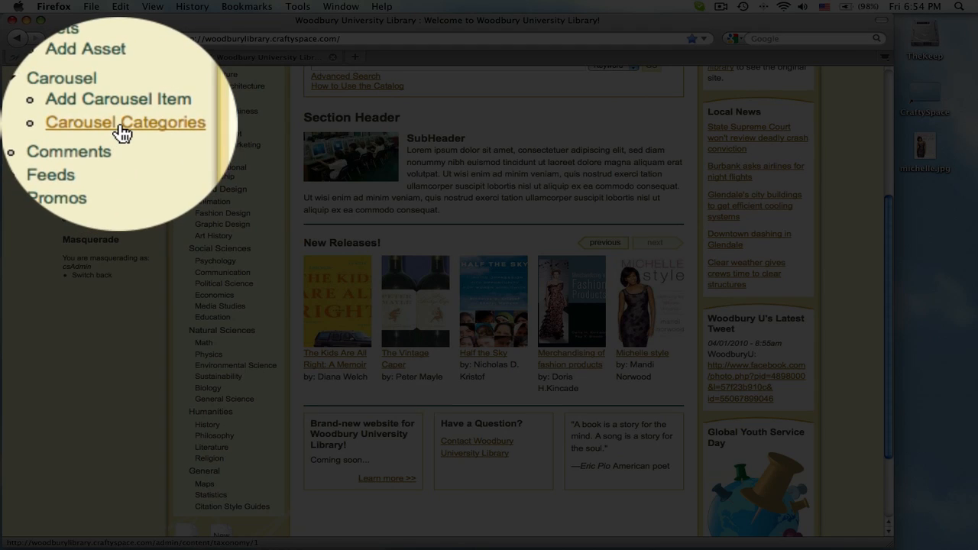
Step: Add a carousel category named "Staff Picks" and go back to the list of category terms
click(120, 131)
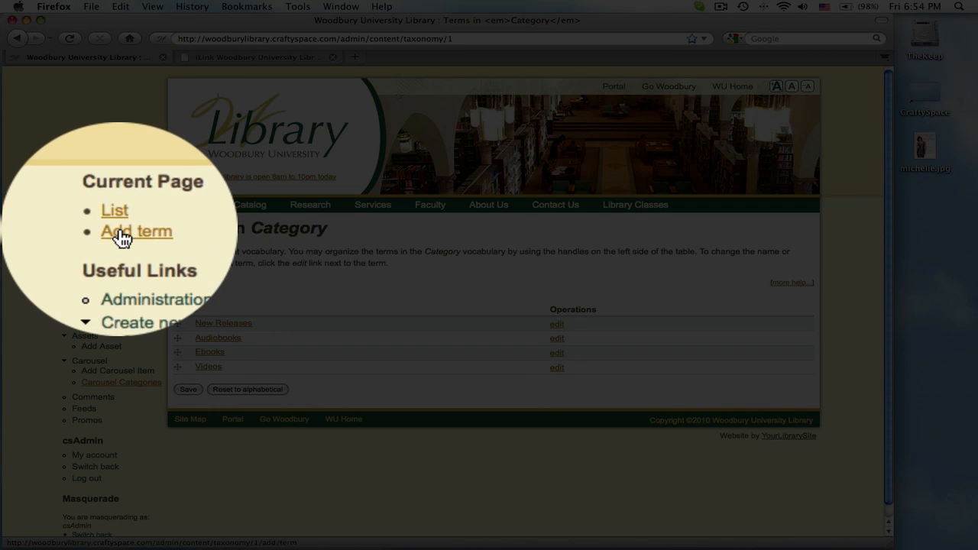
click(122, 239)
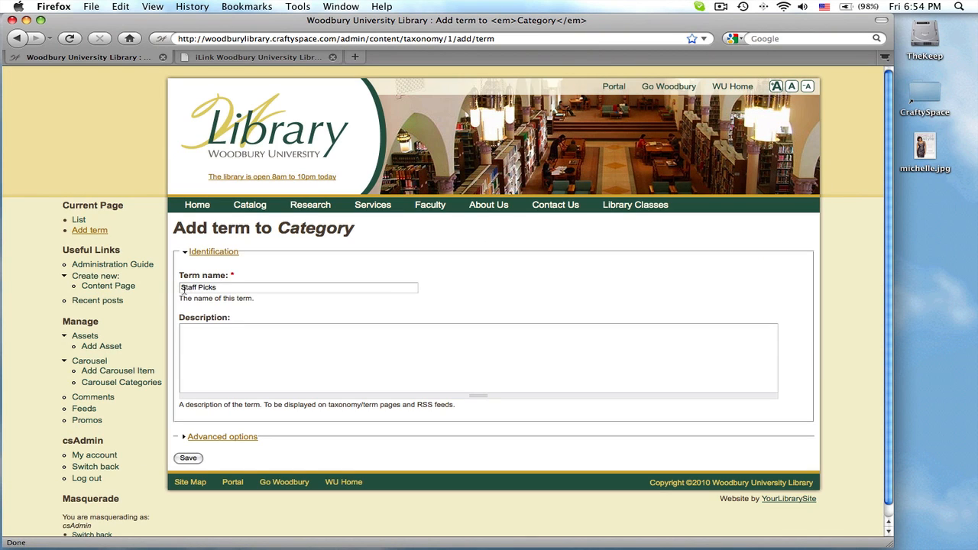
click(187, 459)
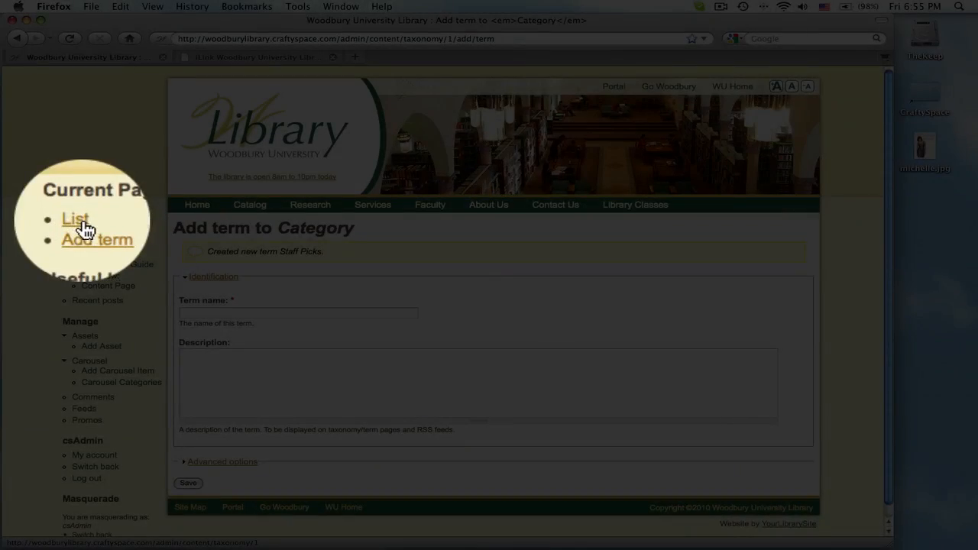
click(80, 221)
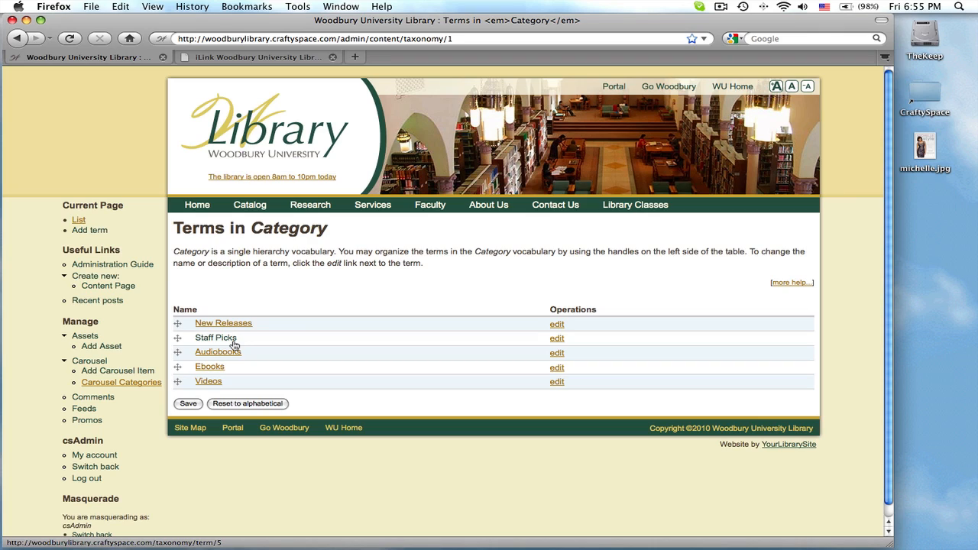
Step: Check the category choices on a blank carousel item form and return to the home page's New Releases carousel
click(115, 372)
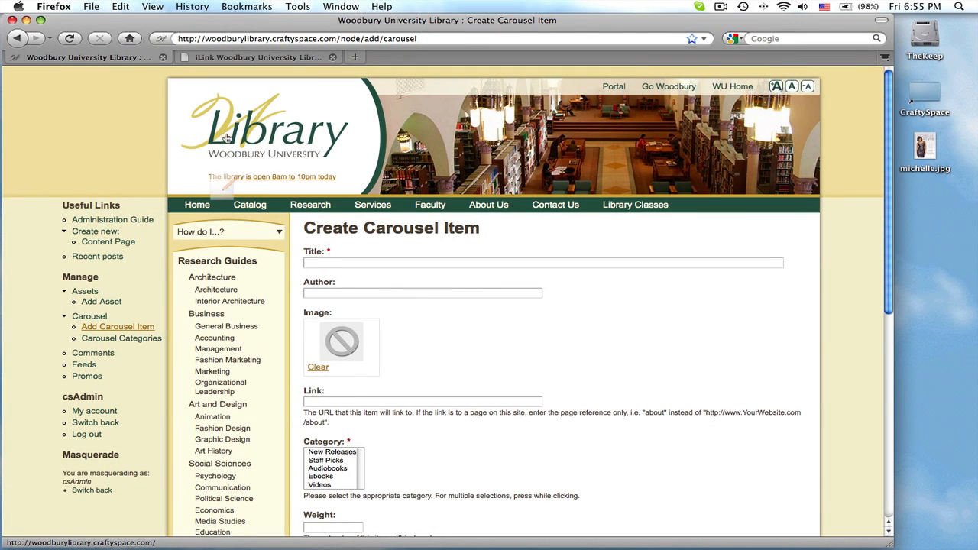
click(225, 134)
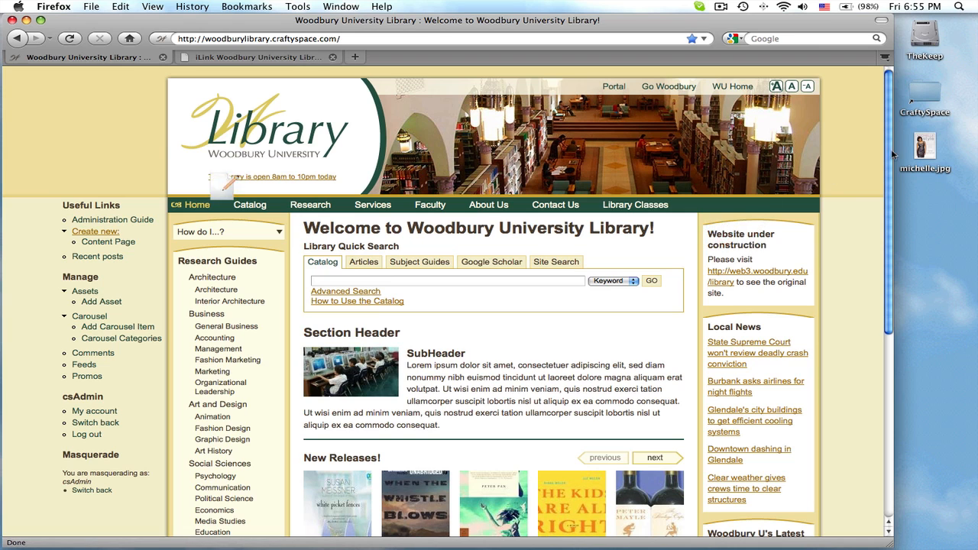
drag(891, 153, 887, 233)
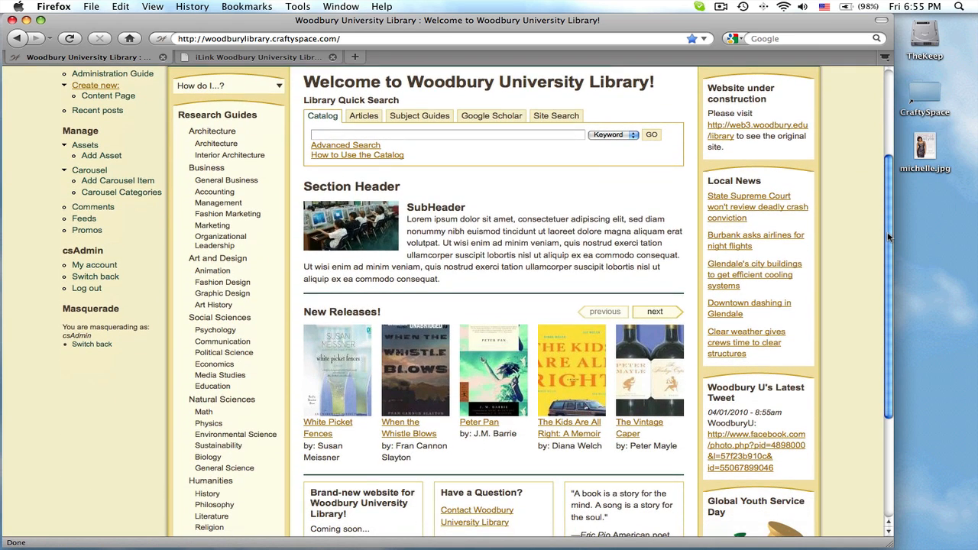